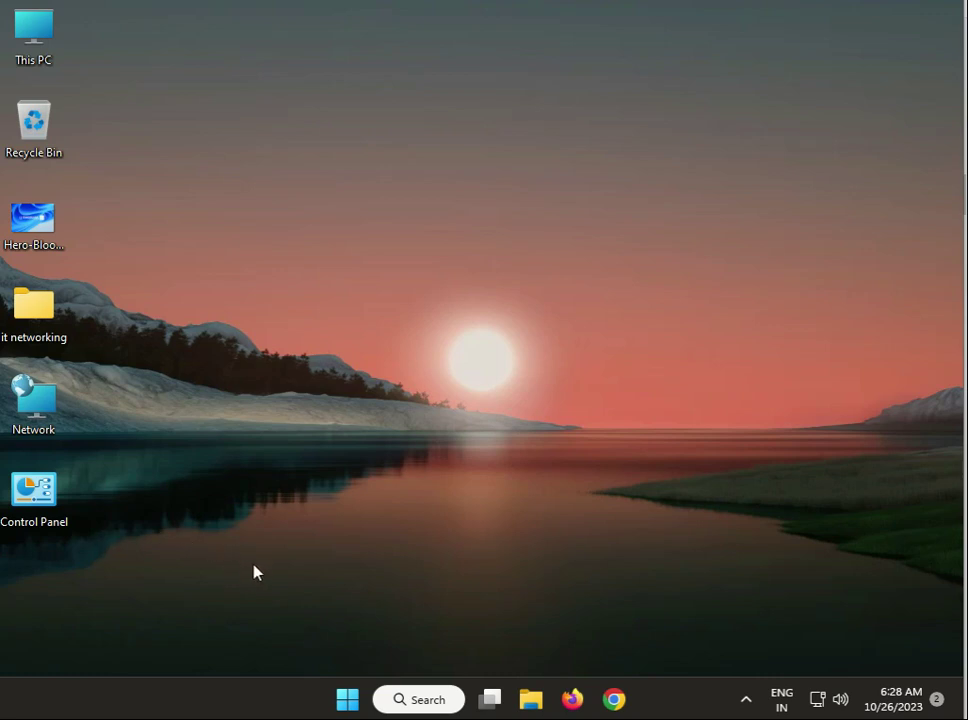
Open Device Manager and select the Intel(R) PRO/1000 MT Desktop Adapter among the network adapters
right_click(342, 703)
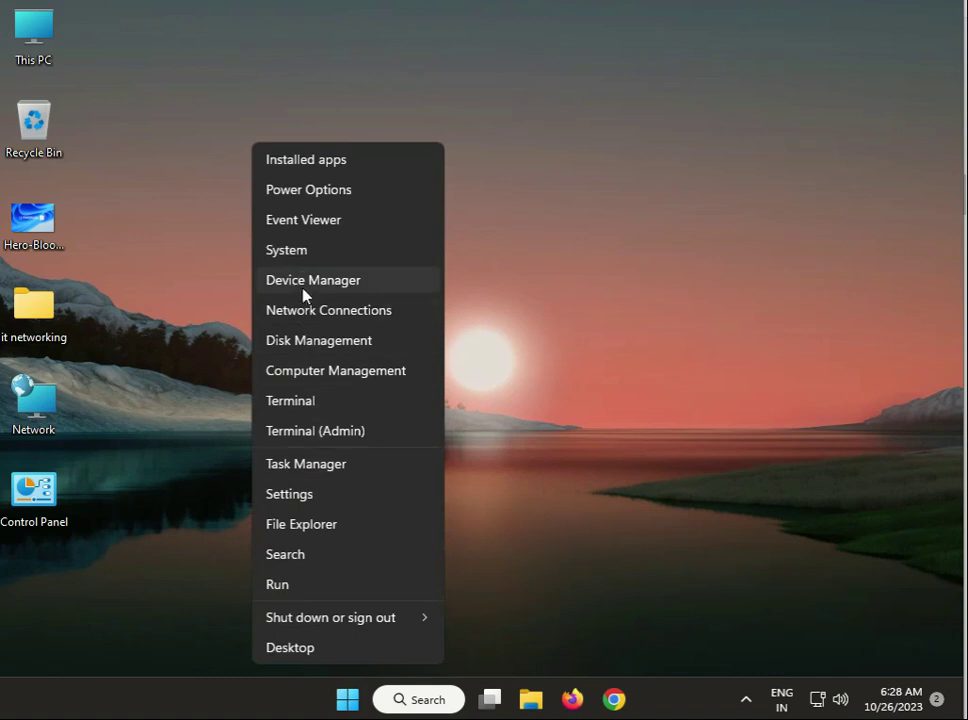
click(303, 289)
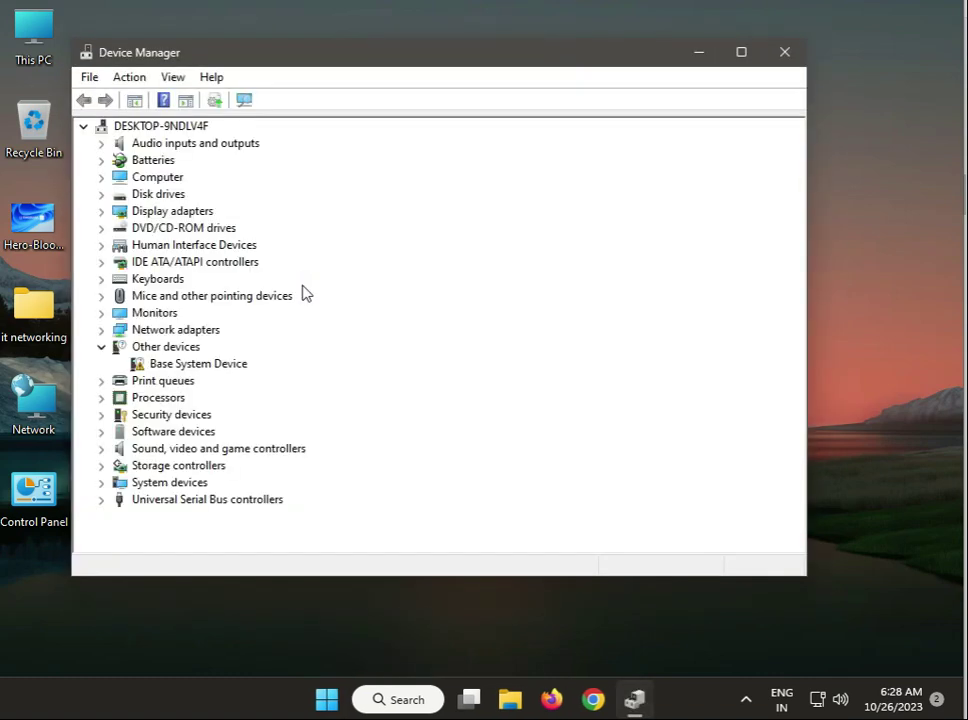
click(102, 330)
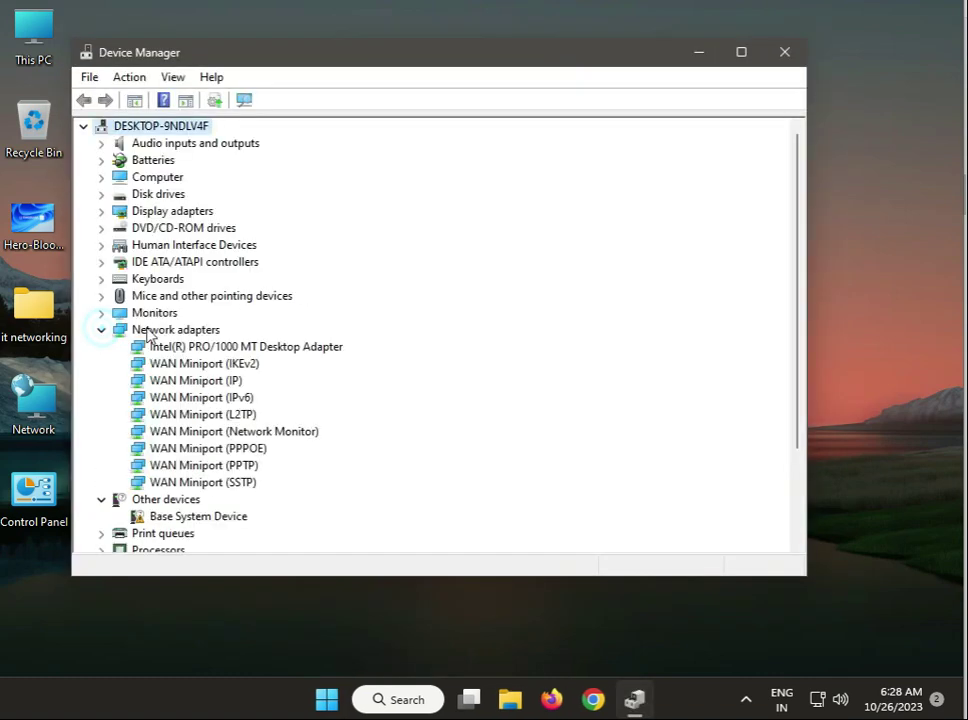
click(209, 348)
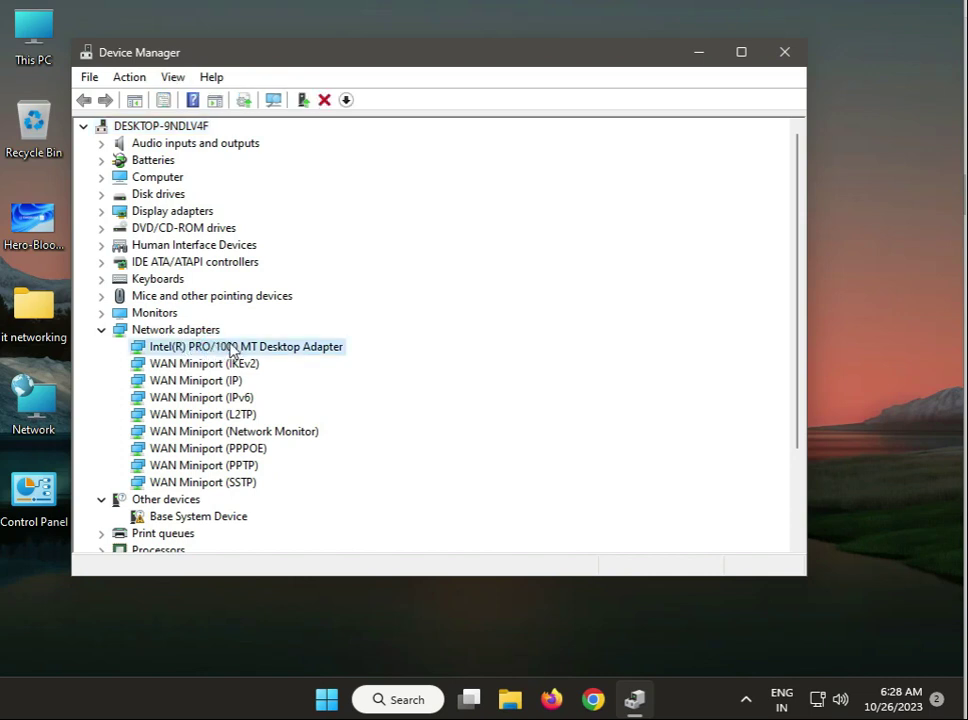
Try to uninstall the Intel(R) PRO/1000 MT Desktop Adapter, cancelling at the confirmation
right_click(236, 349)
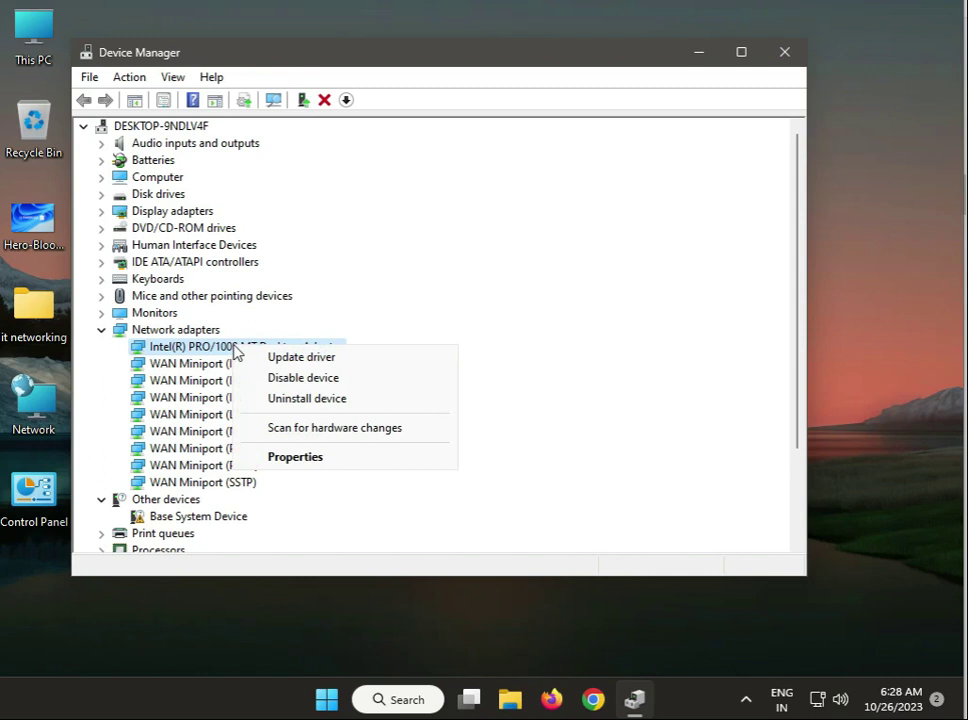
click(297, 400)
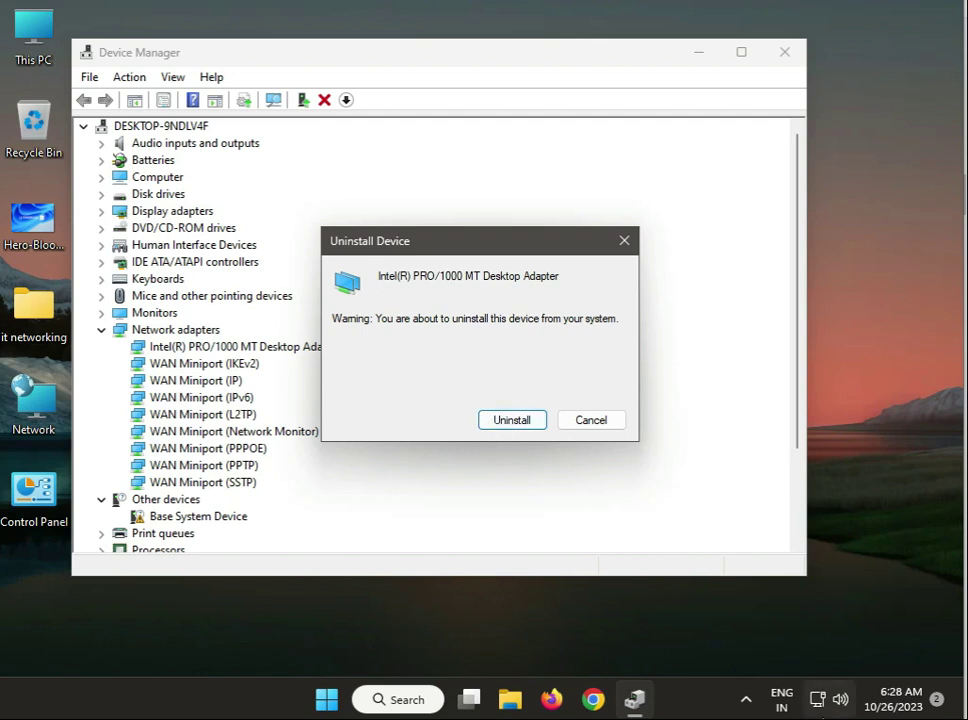
key(Escape)
right_click(219, 348)
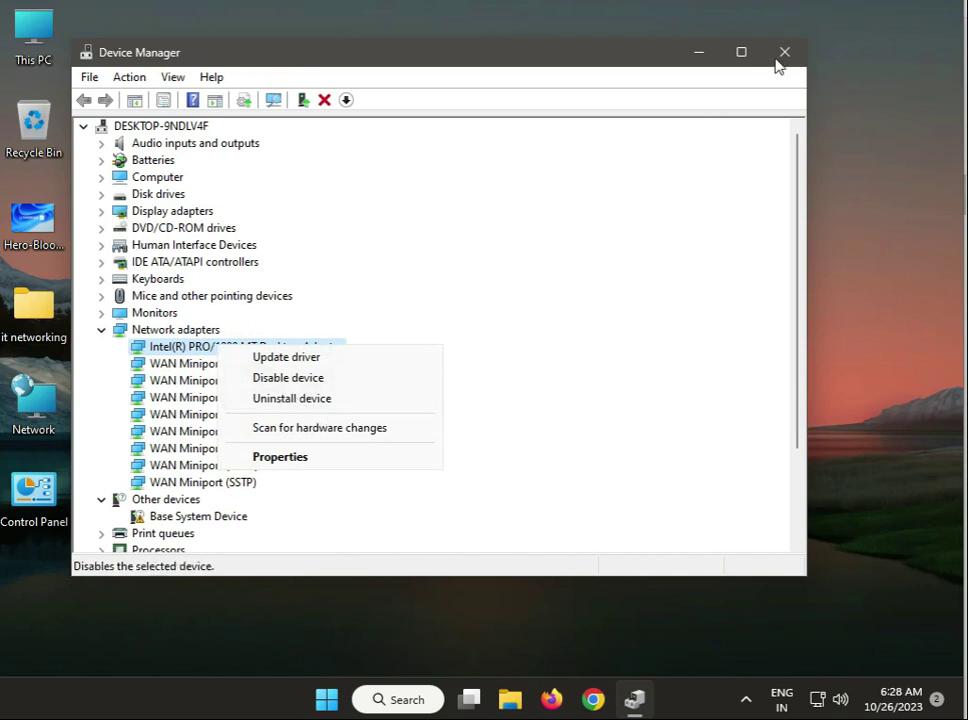
Scan the computer for hardware changes and close Device Manager
click(277, 103)
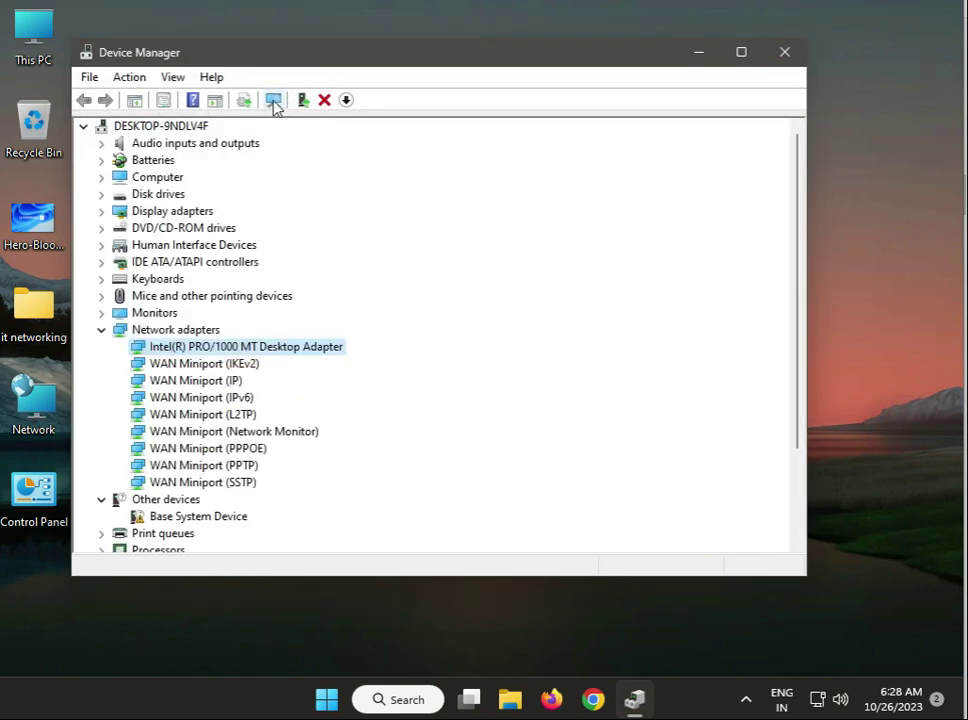
click(275, 104)
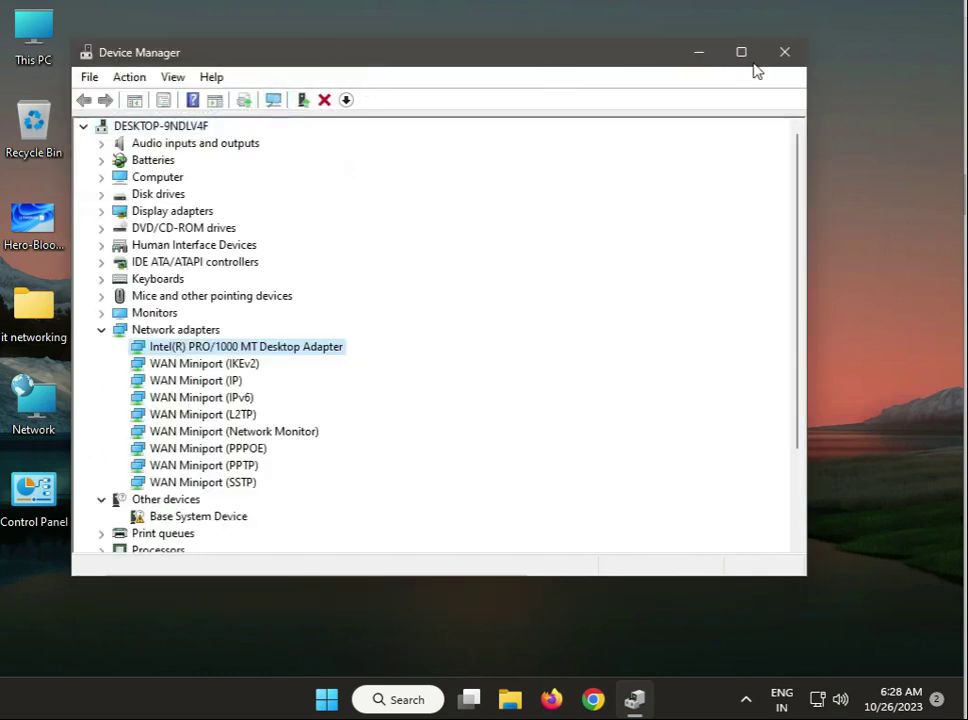
click(784, 54)
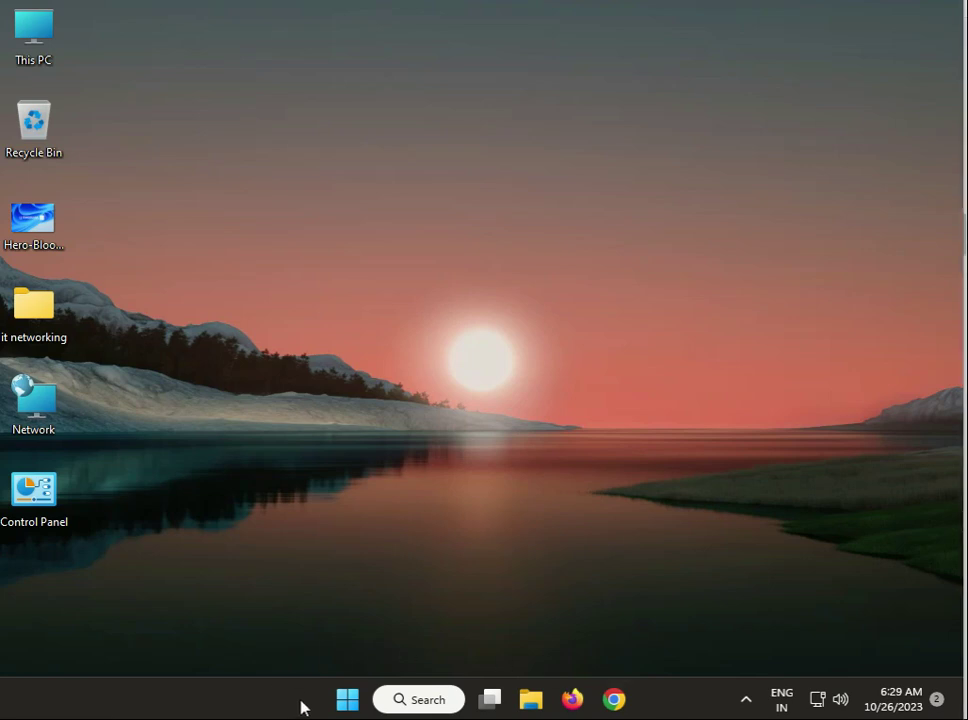
Run an automatic driver search for the Intel(R) PRO/1000 MT Desktop Adapter in Device Manager, and close both windows
right_click(347, 699)
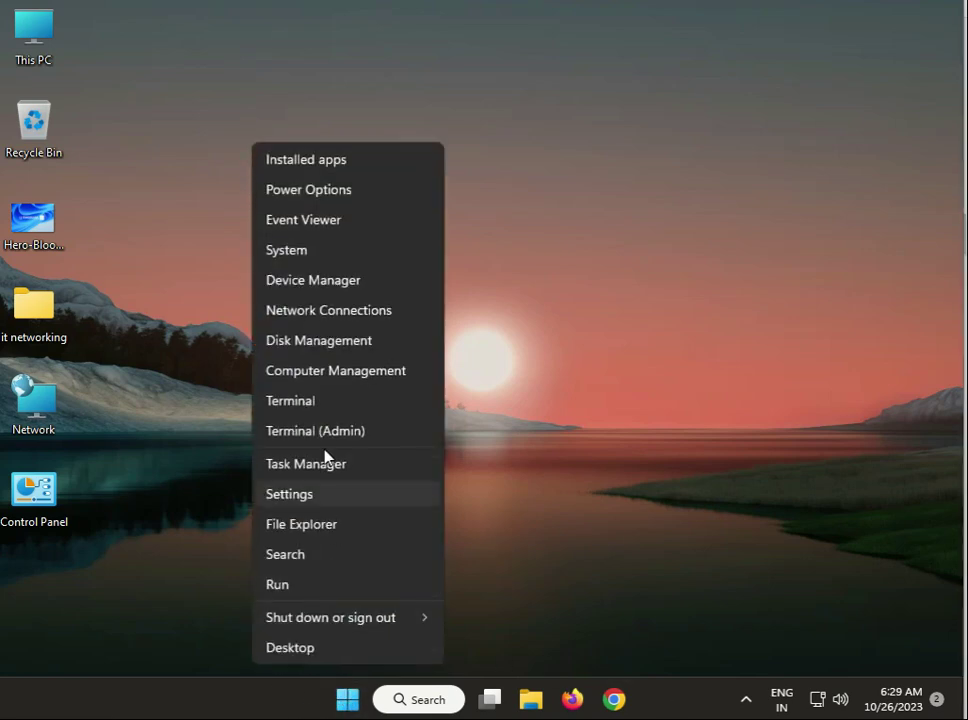
click(305, 282)
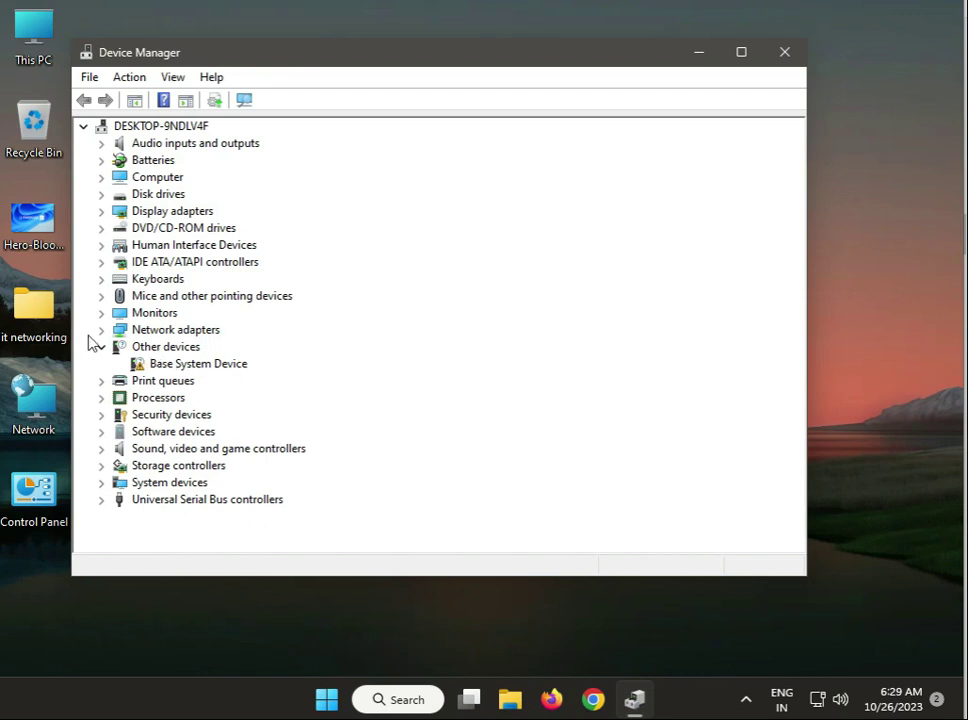
click(100, 329)
click(205, 349)
right_click(205, 349)
click(283, 358)
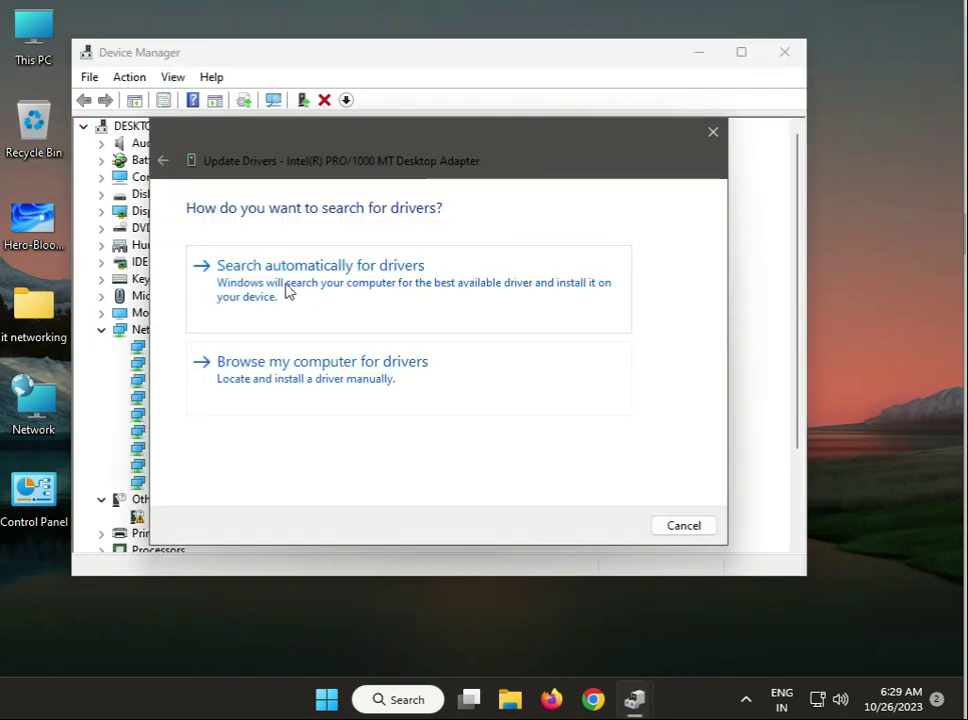
click(404, 285)
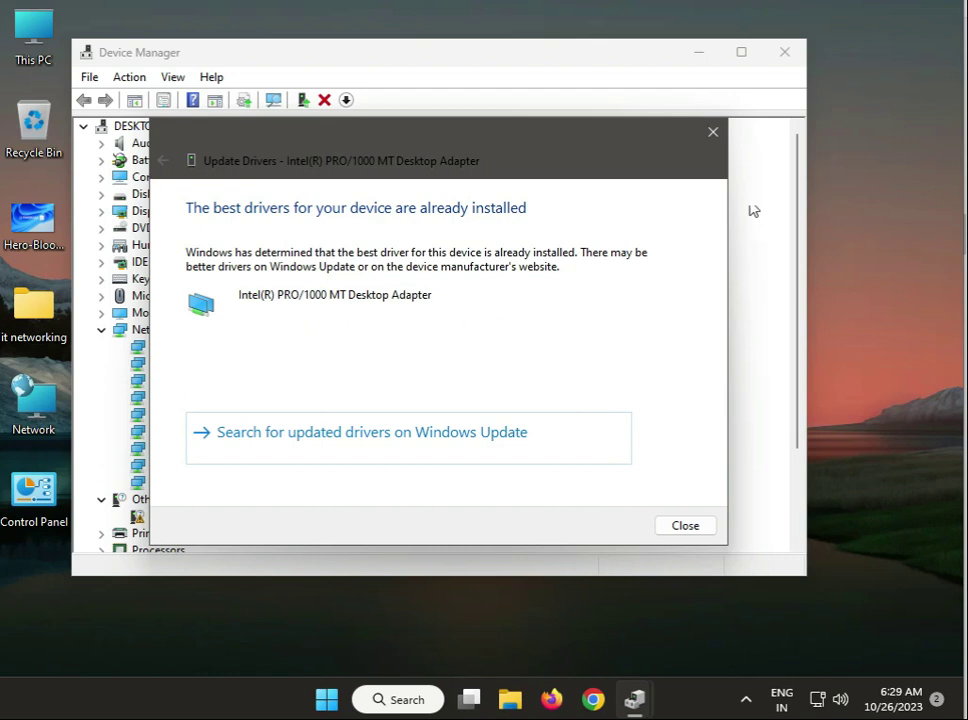
click(712, 132)
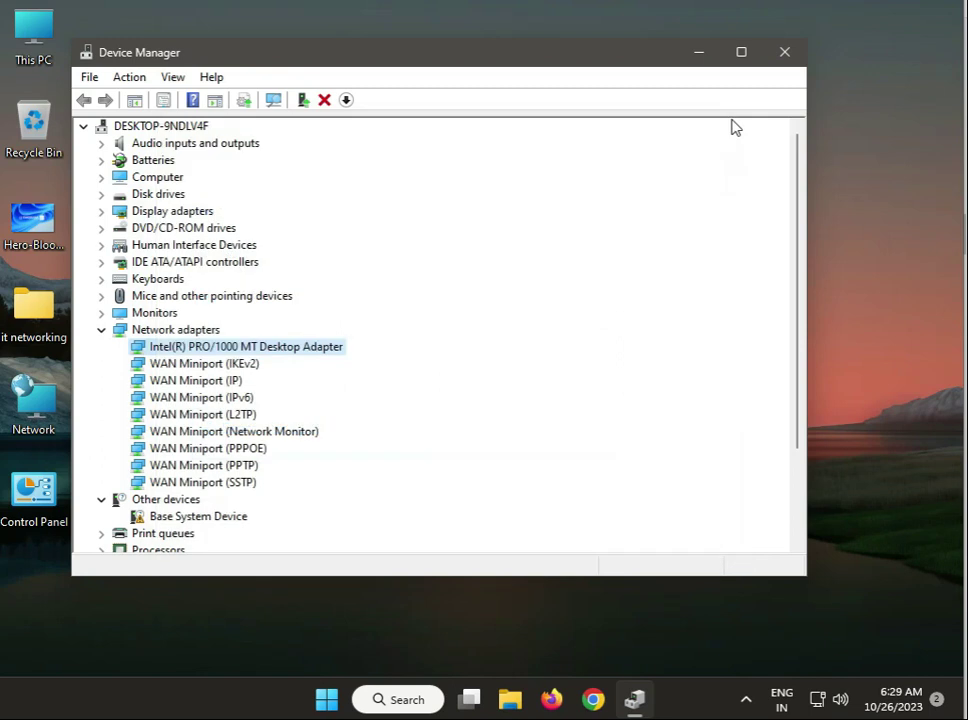
click(786, 60)
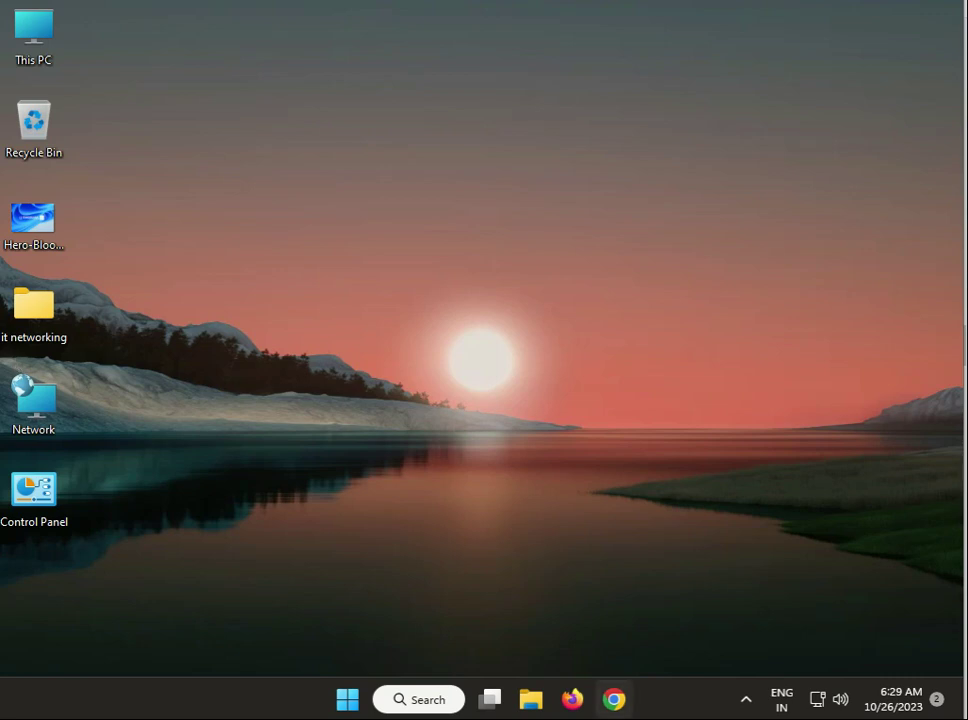
Reopen Device Manager and start a driver update for the Intel(R) PRO/1000 MT Desktop Adapter
right_click(347, 697)
click(307, 280)
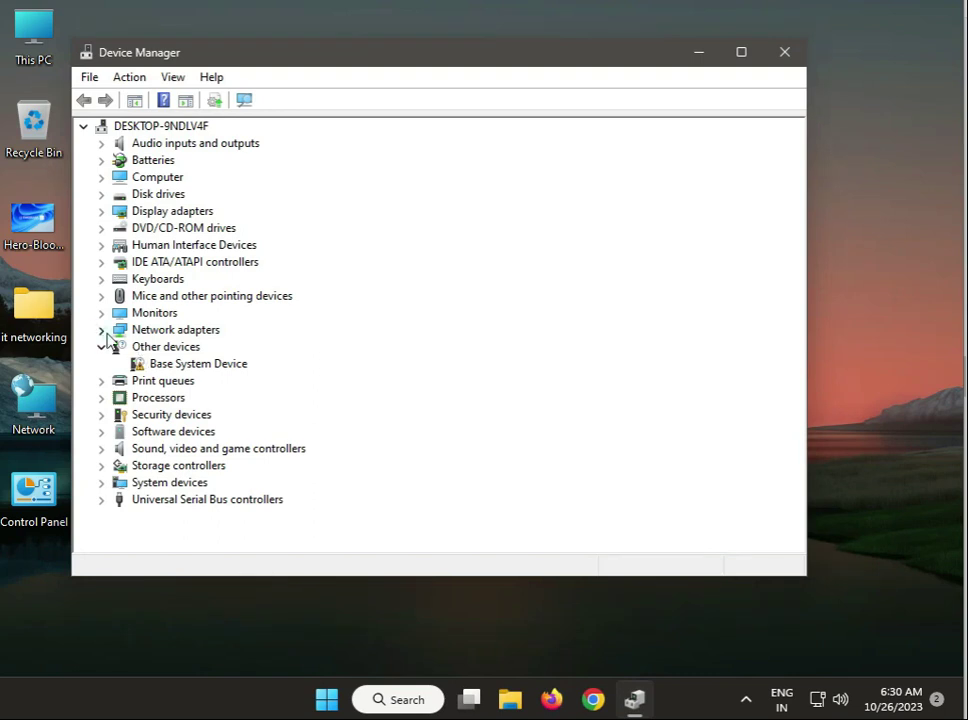
click(101, 329)
click(199, 351)
right_click(207, 352)
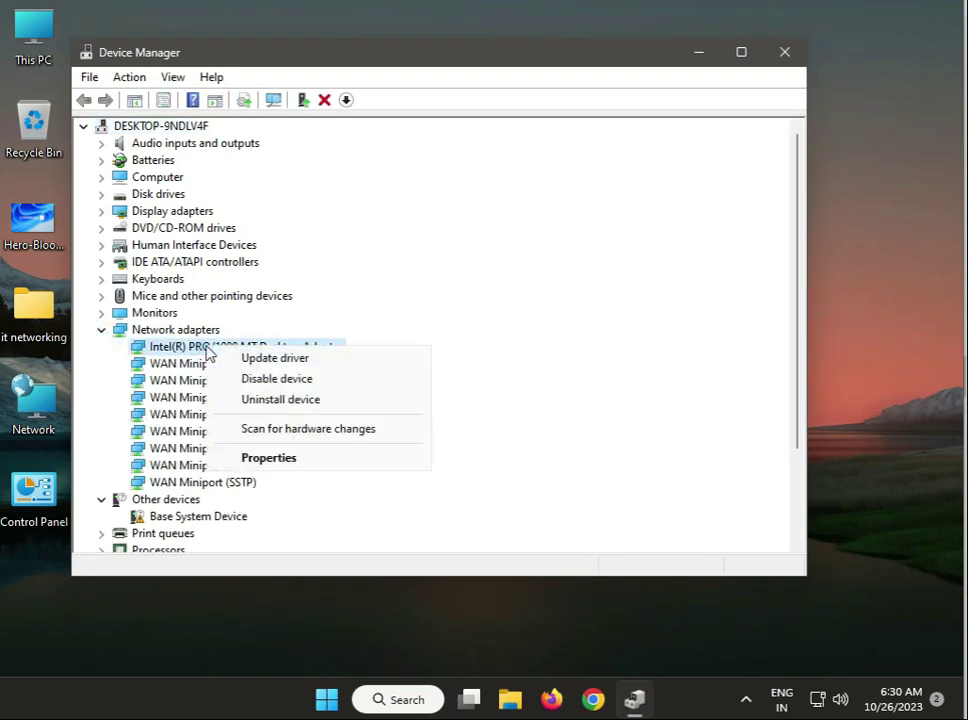
click(272, 358)
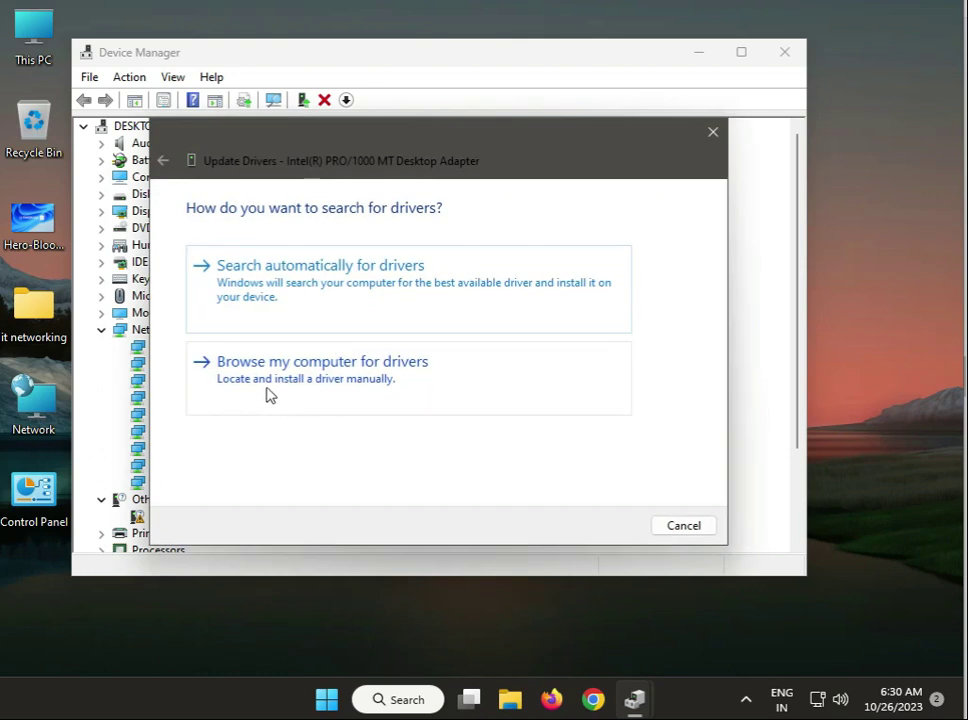
Search the computer's Documents folder and its subfolders for the adapter's driver, and close the wizard and Device Manager
click(356, 372)
click(580, 283)
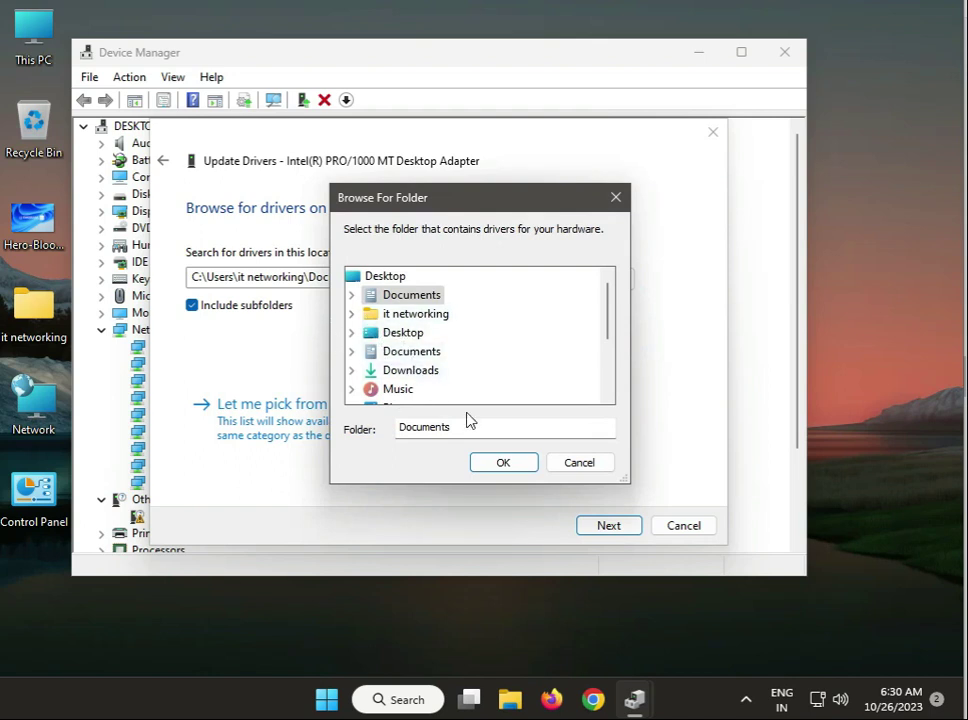
click(518, 466)
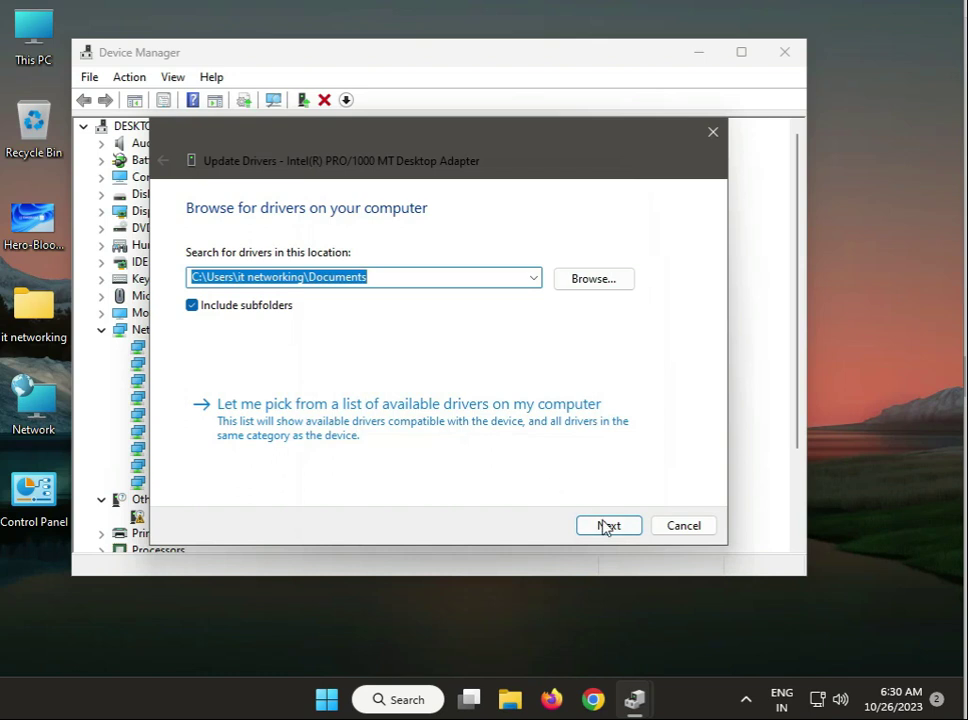
click(606, 524)
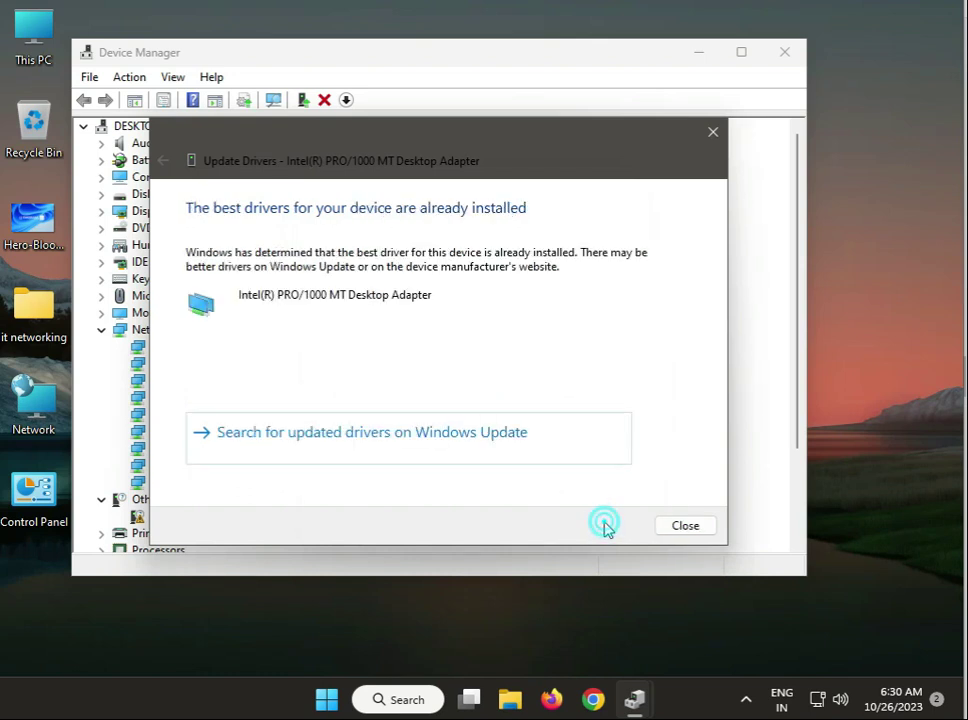
click(676, 530)
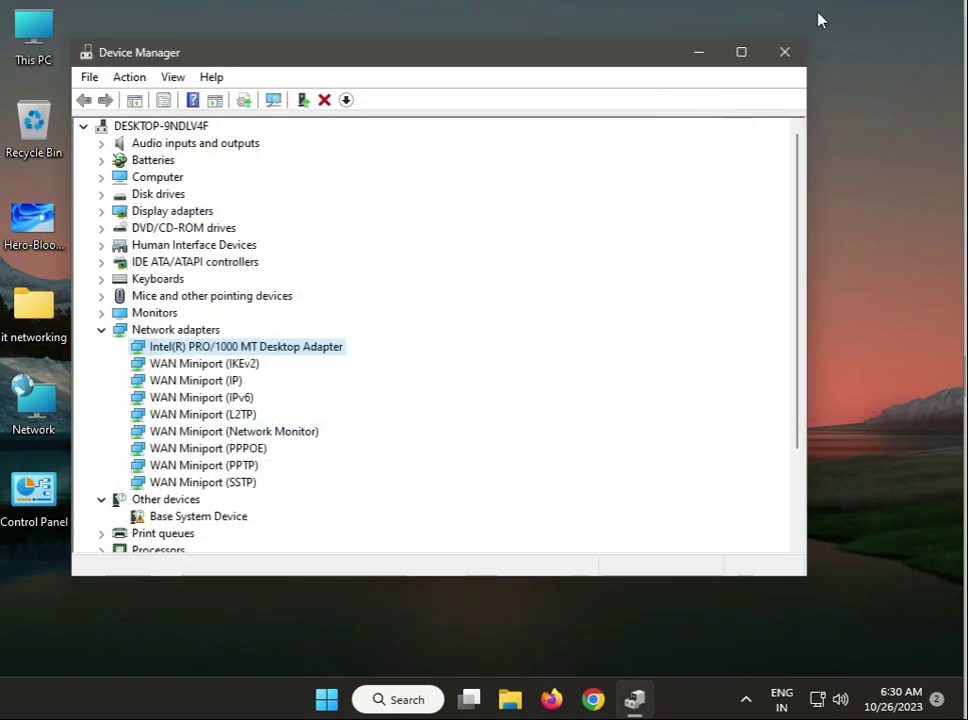
click(786, 54)
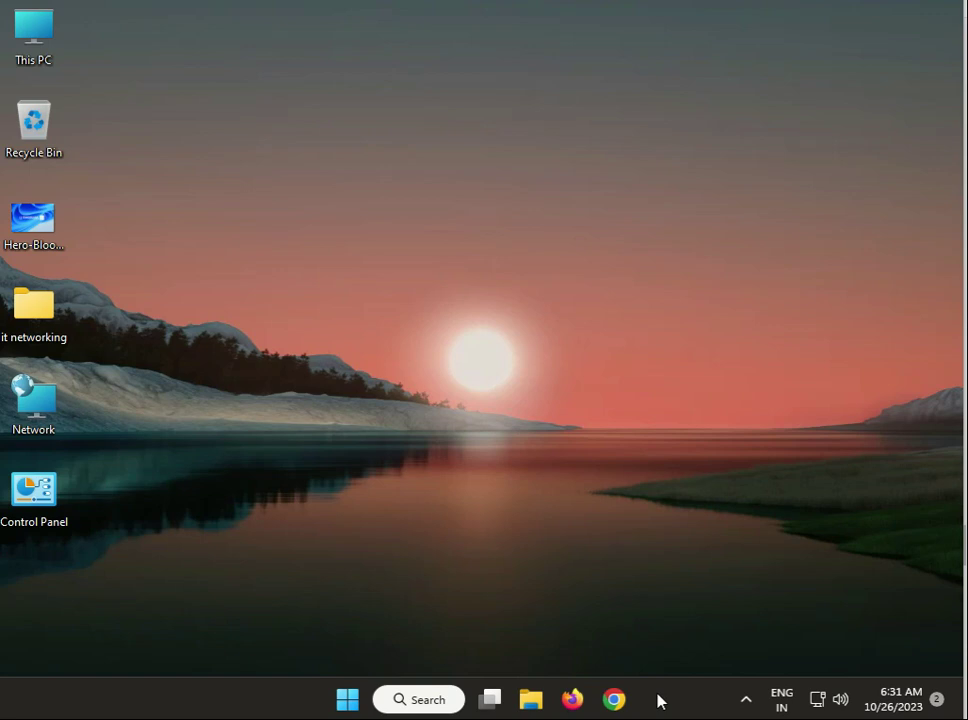
Open Device Manager, look through its commands and online help page, and close both windows
right_click(350, 697)
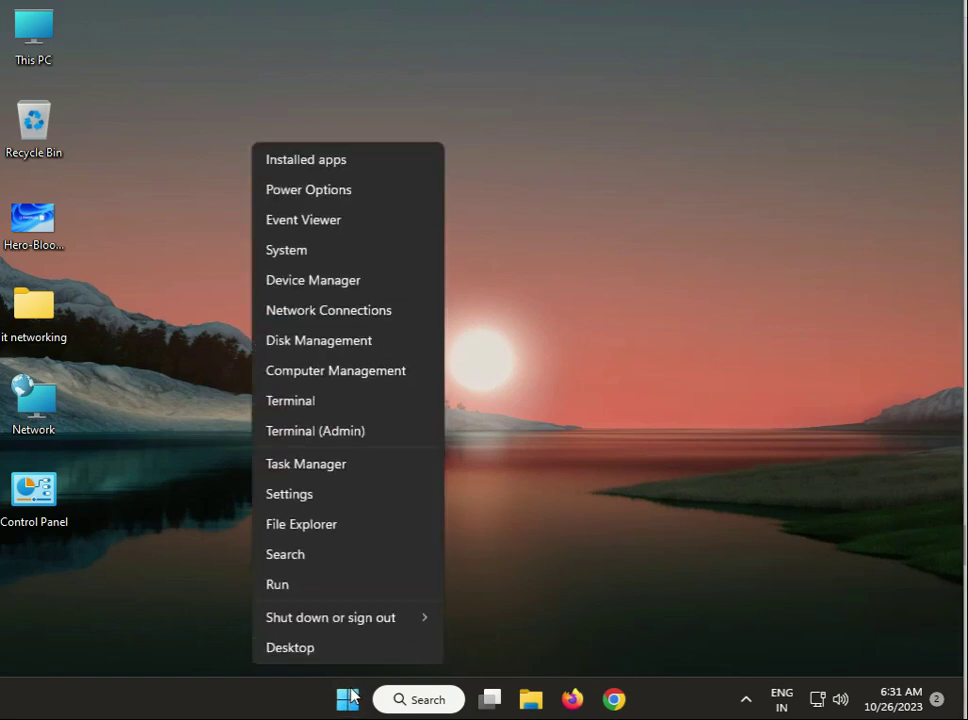
click(325, 284)
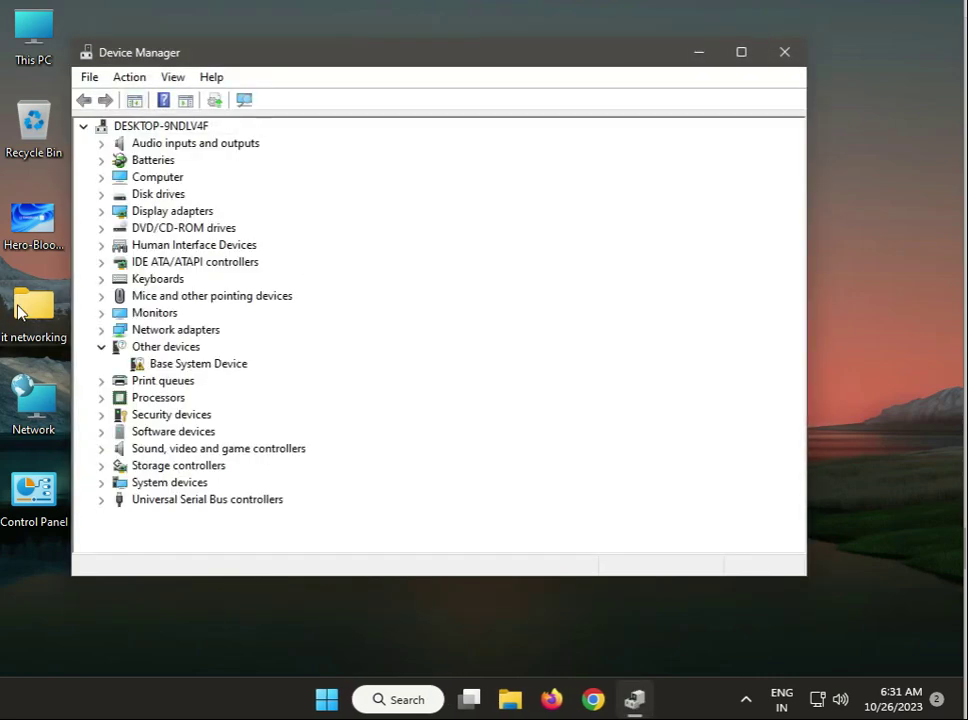
click(135, 80)
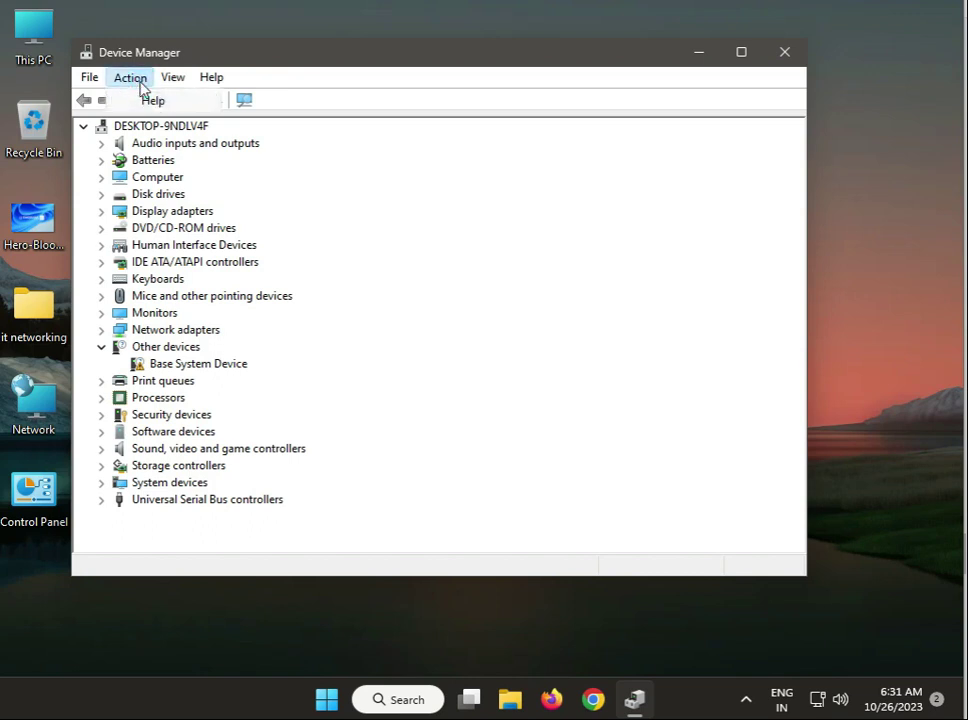
mouse_move(90, 82)
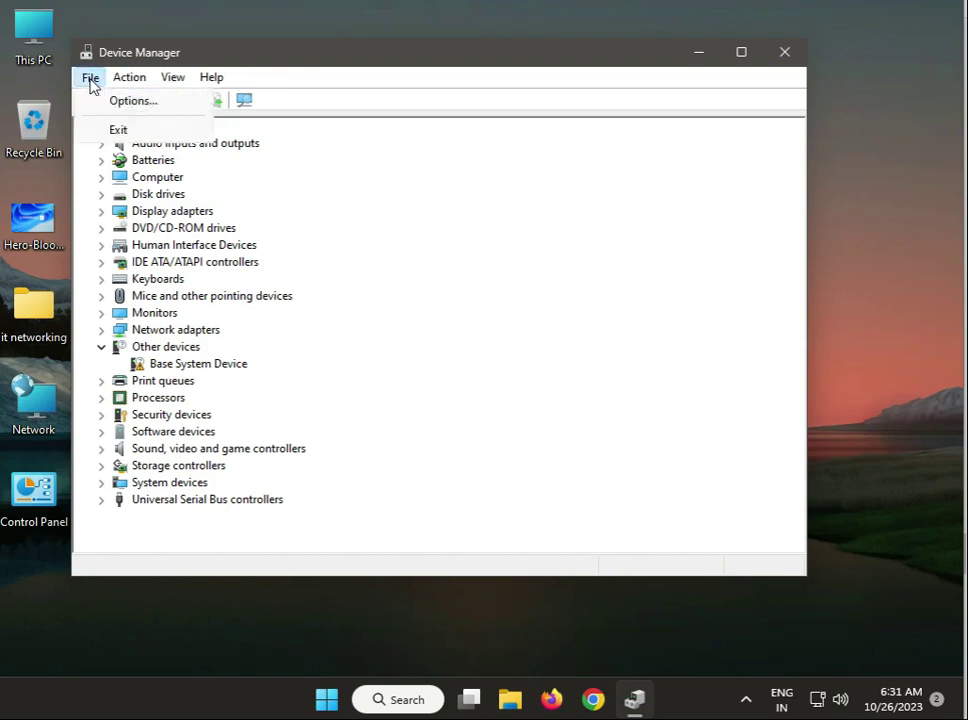
mouse_move(174, 84)
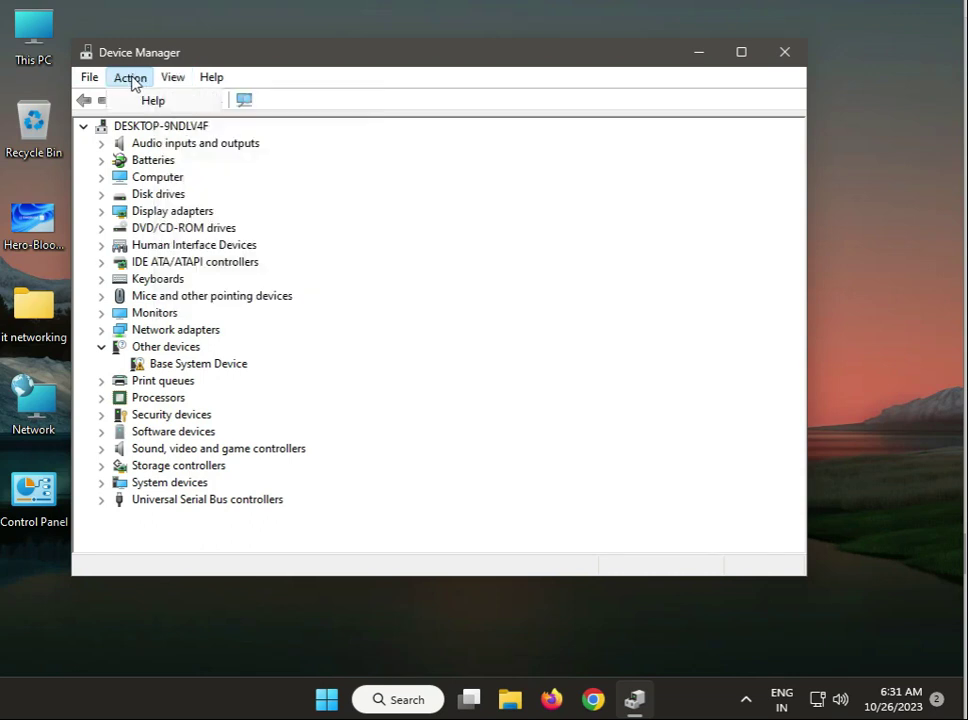
click(132, 84)
click(132, 84)
click(150, 100)
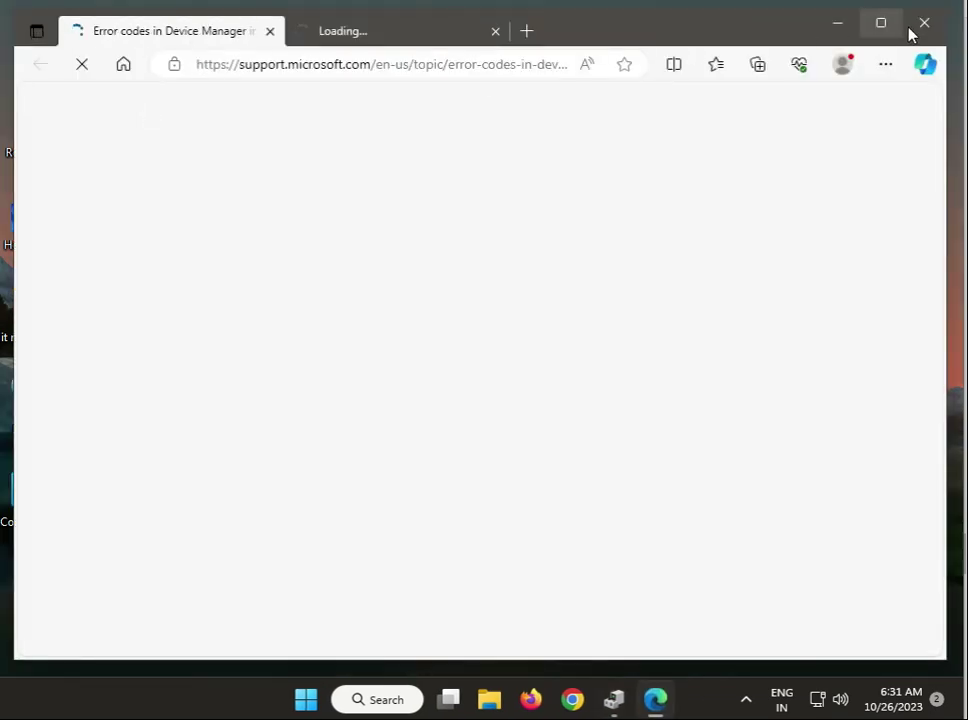
click(912, 28)
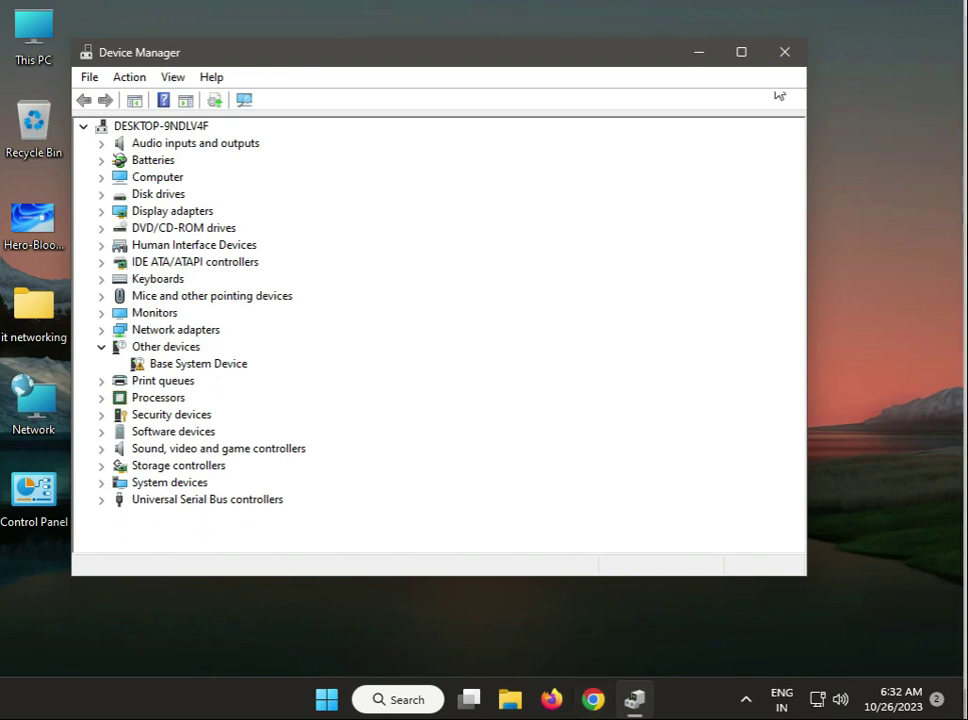
click(784, 53)
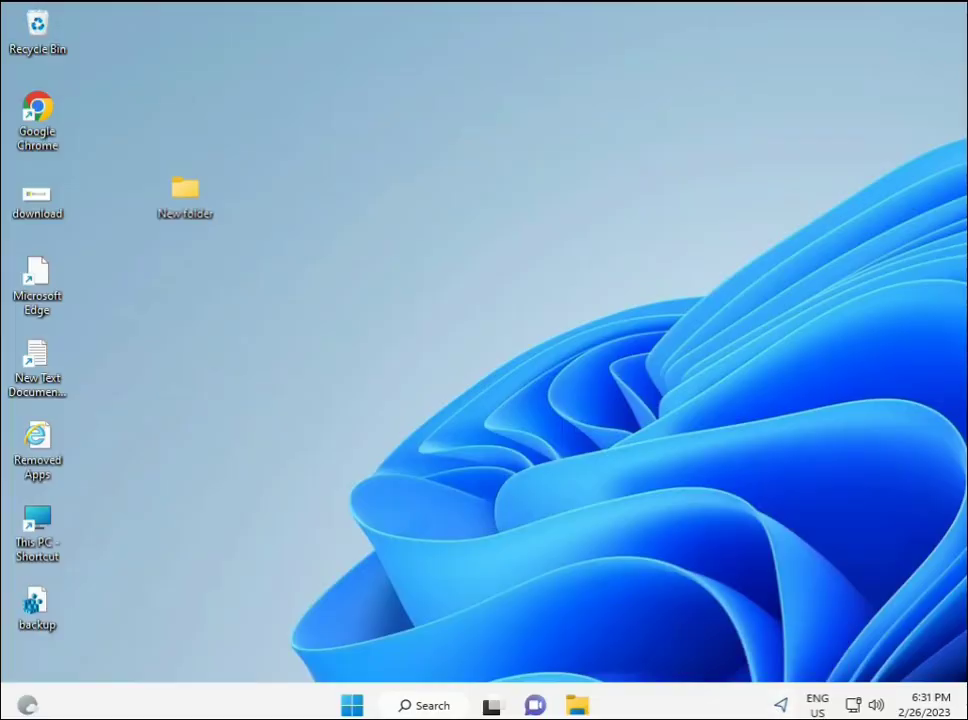
Search Windows for cmd and open Command Prompt as administrator, allowing it to make changes to the device
click(352, 705)
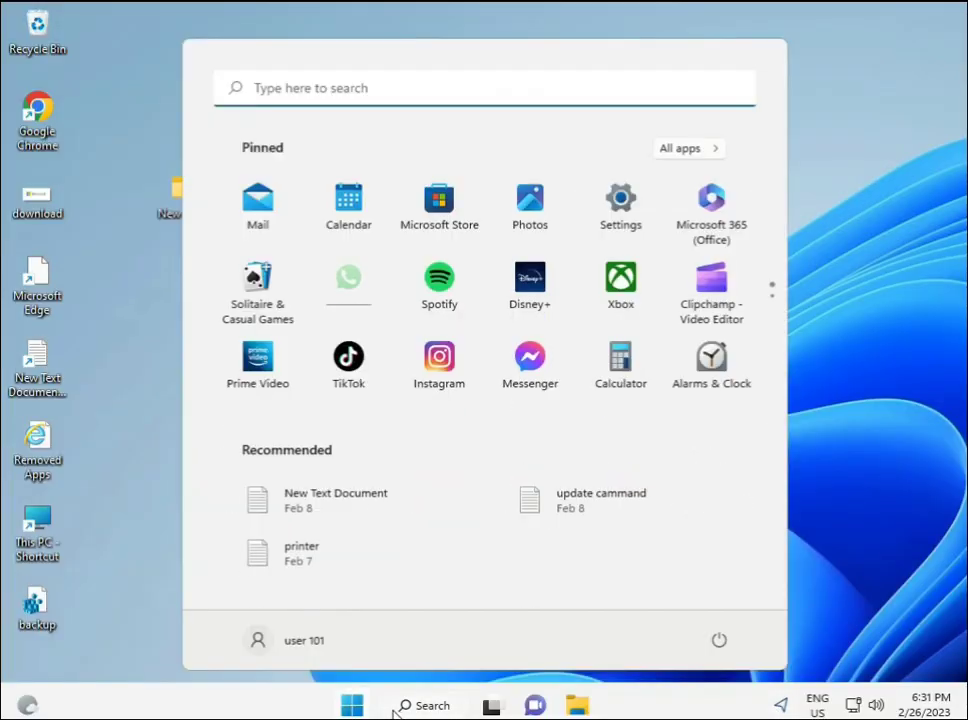
click(396, 708)
text(cmd)
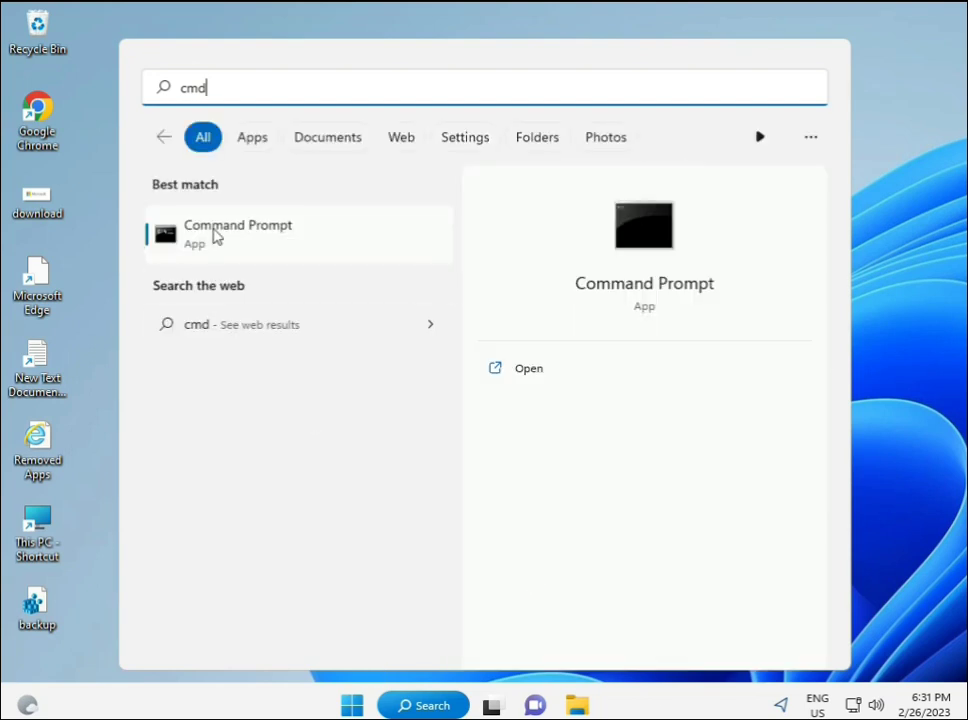
click(213, 233)
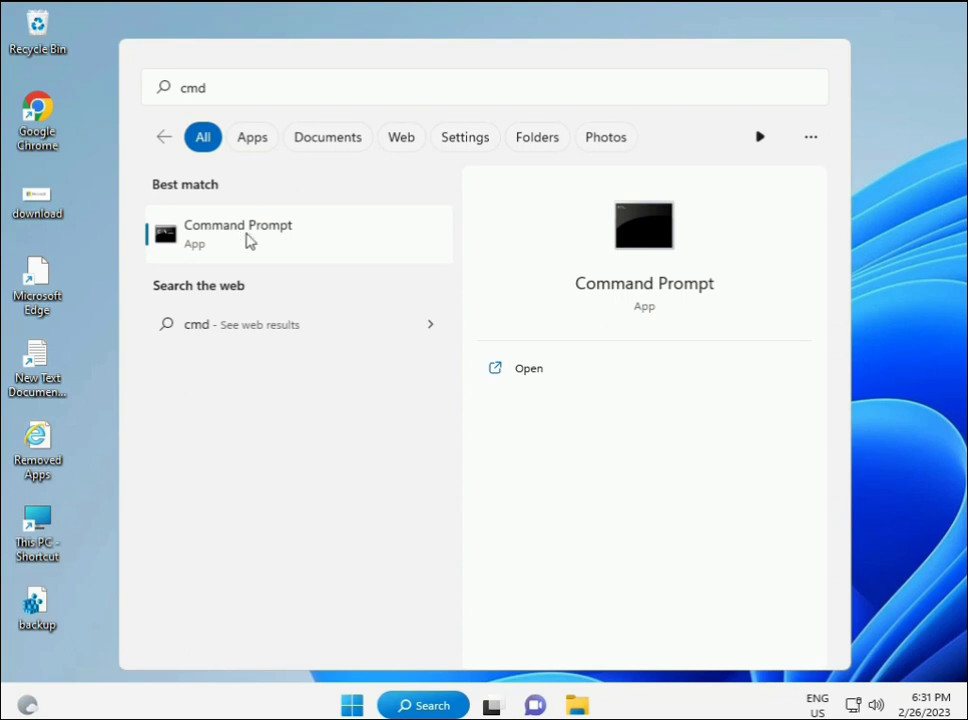
right_click(250, 241)
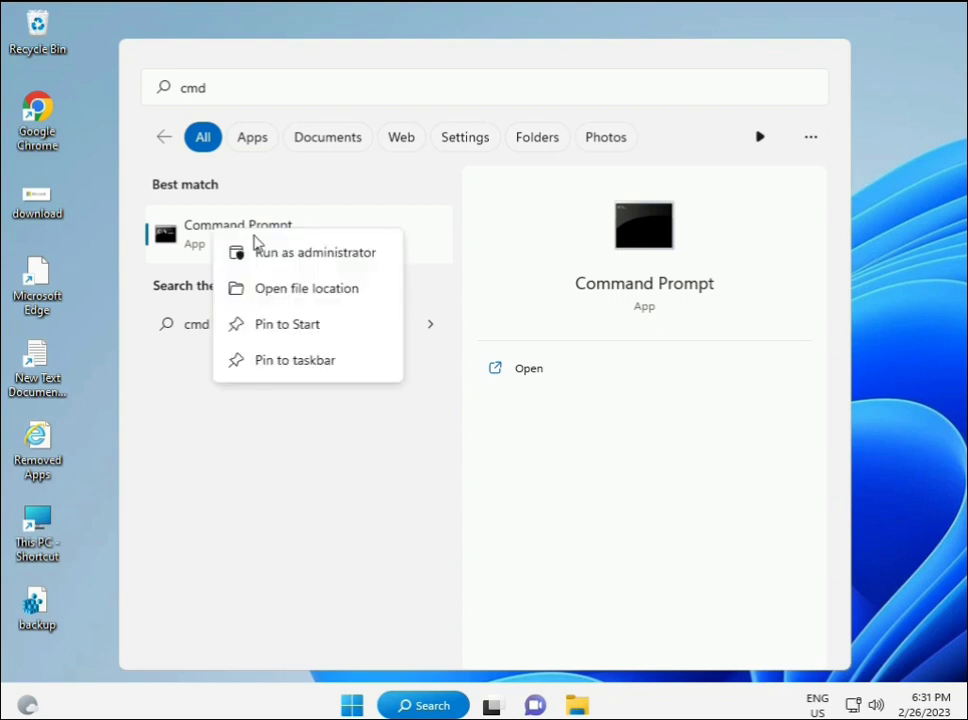
click(302, 259)
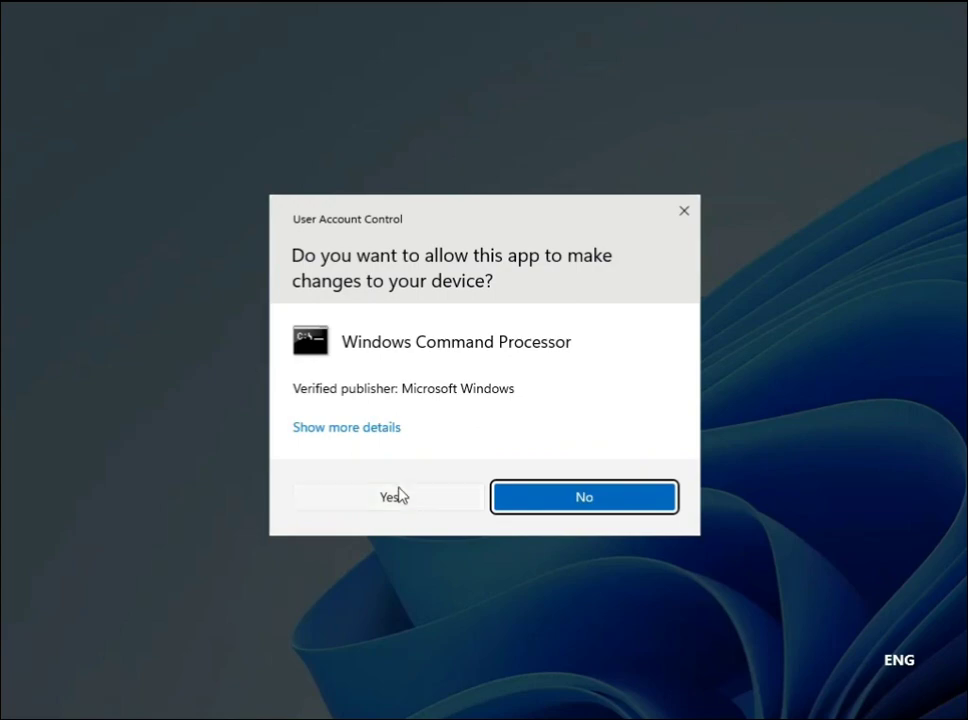
click(398, 495)
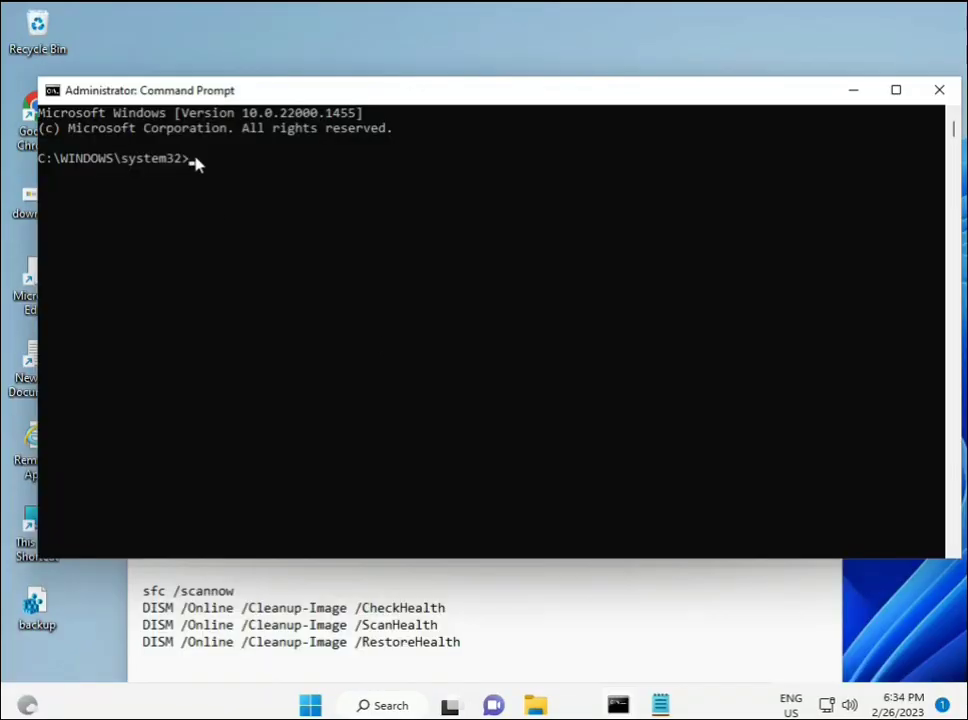
Run the system file check with the command sfc /scannow in the administrator Command Prompt
click(249, 214)
text(sca)
key(BackSpace)
key(BackSpace)
key(BackSpace)
text(sfc /scannow)
key(Return)
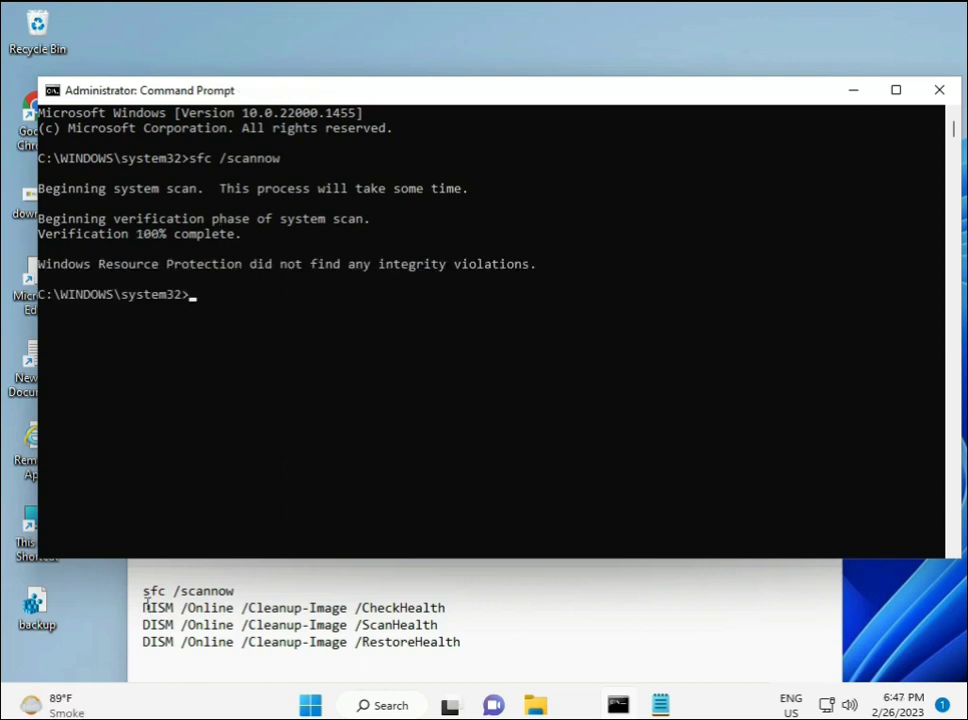
Copy DISM /Online /Cleanup-Image /CheckHealth from the Notepad document into Command Prompt and run it
drag(142, 607, 455, 608)
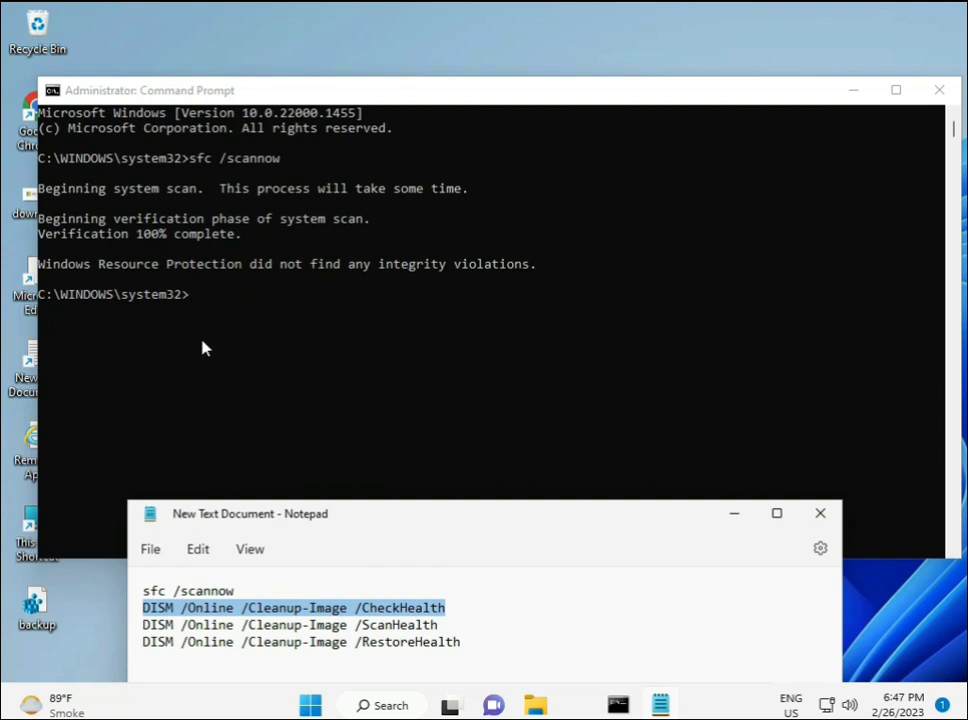
right_click(260, 613)
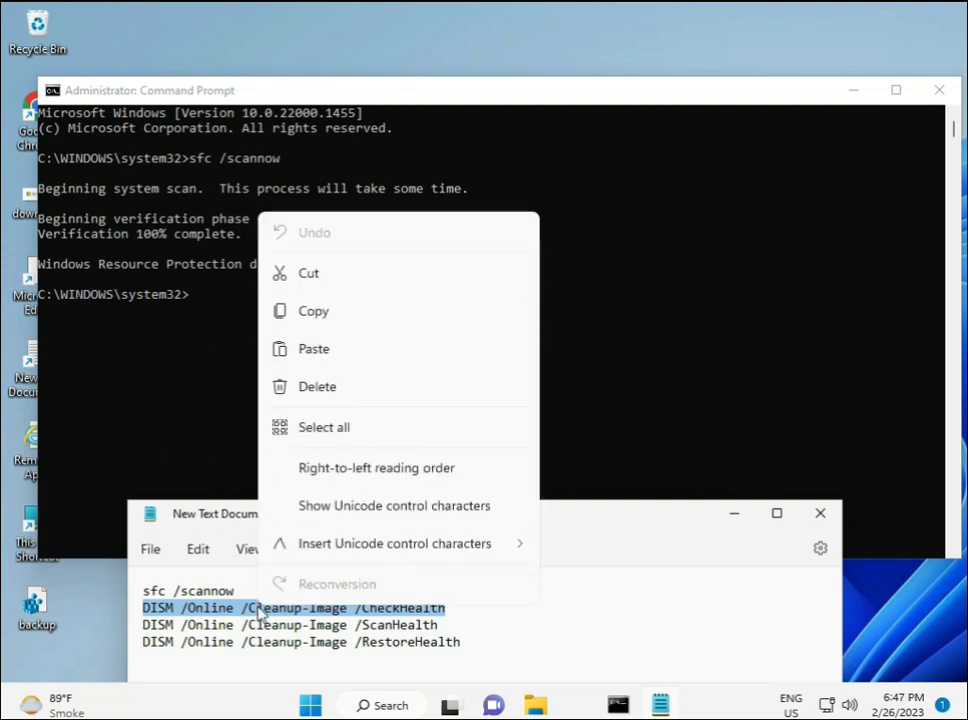
click(305, 318)
click(194, 301)
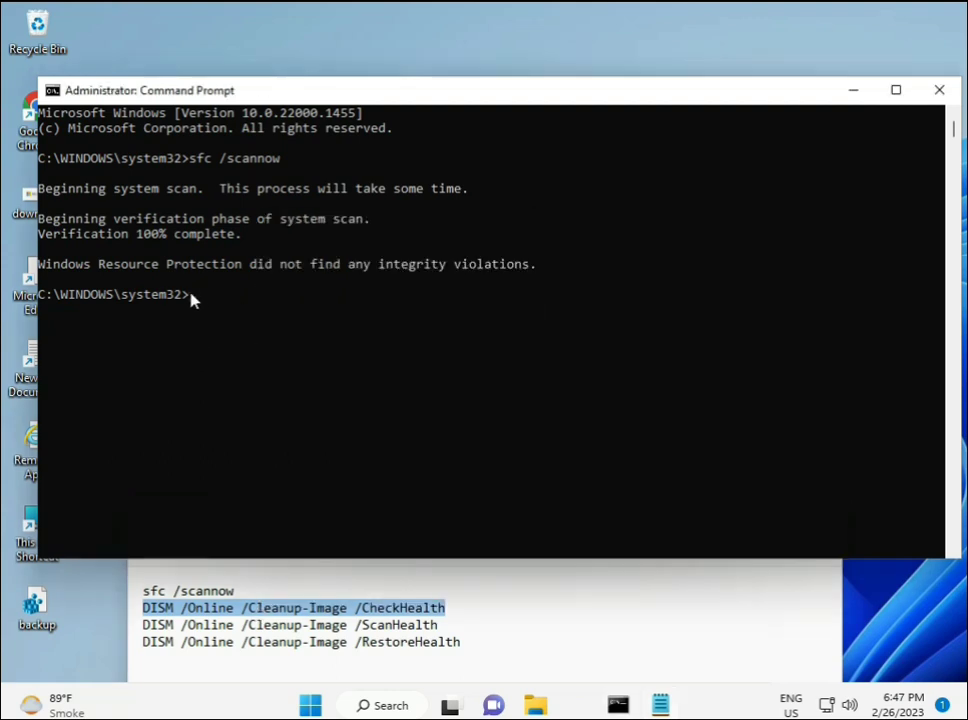
right_click(79, 92)
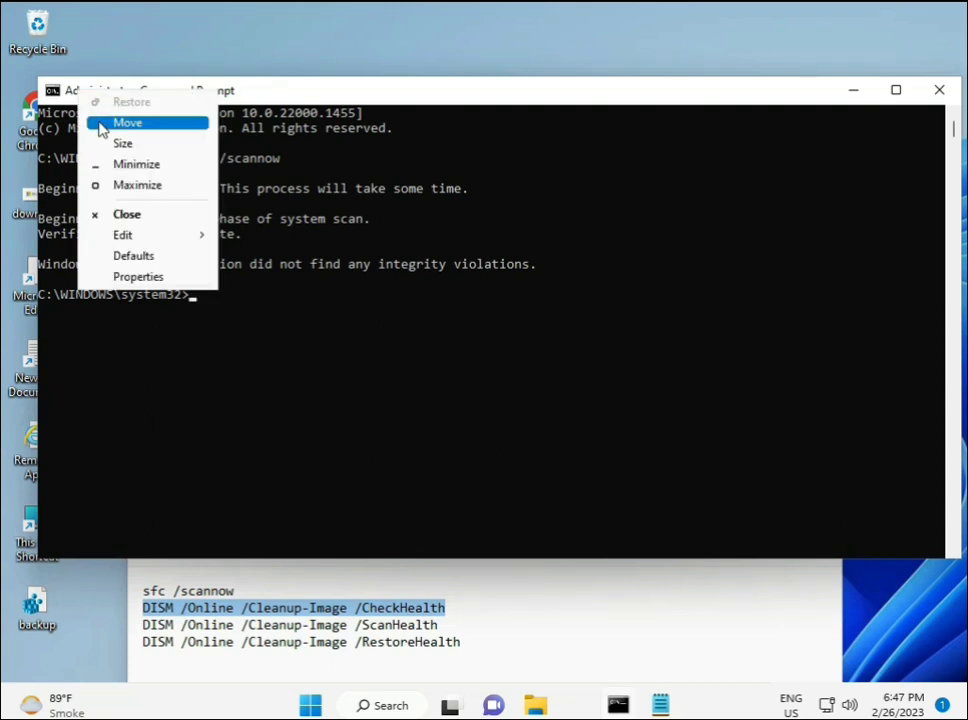
mouse_move(164, 235)
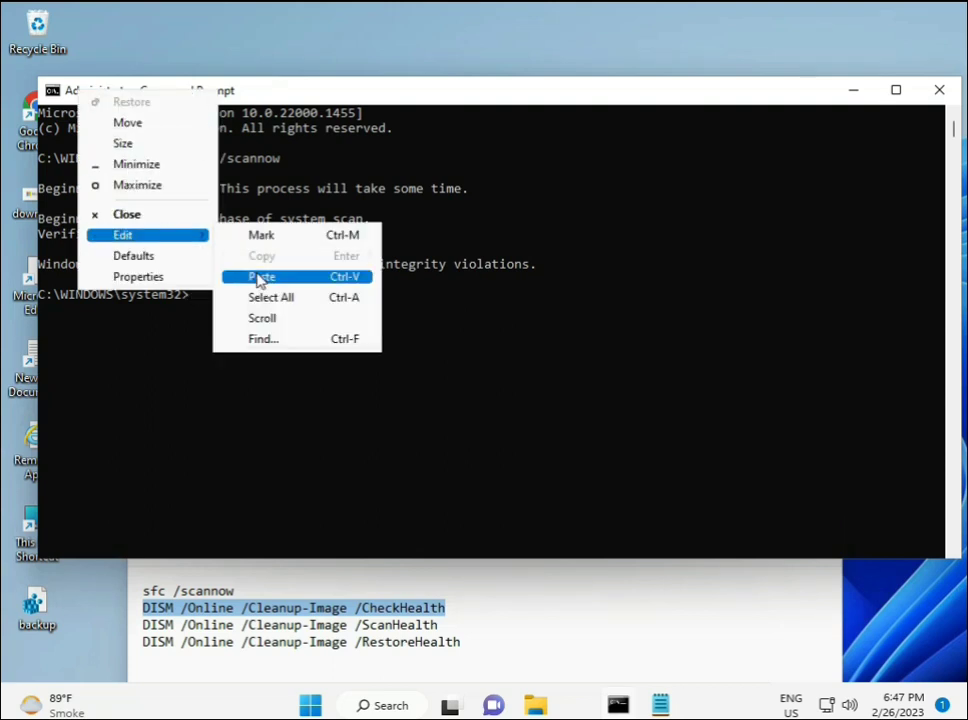
click(258, 278)
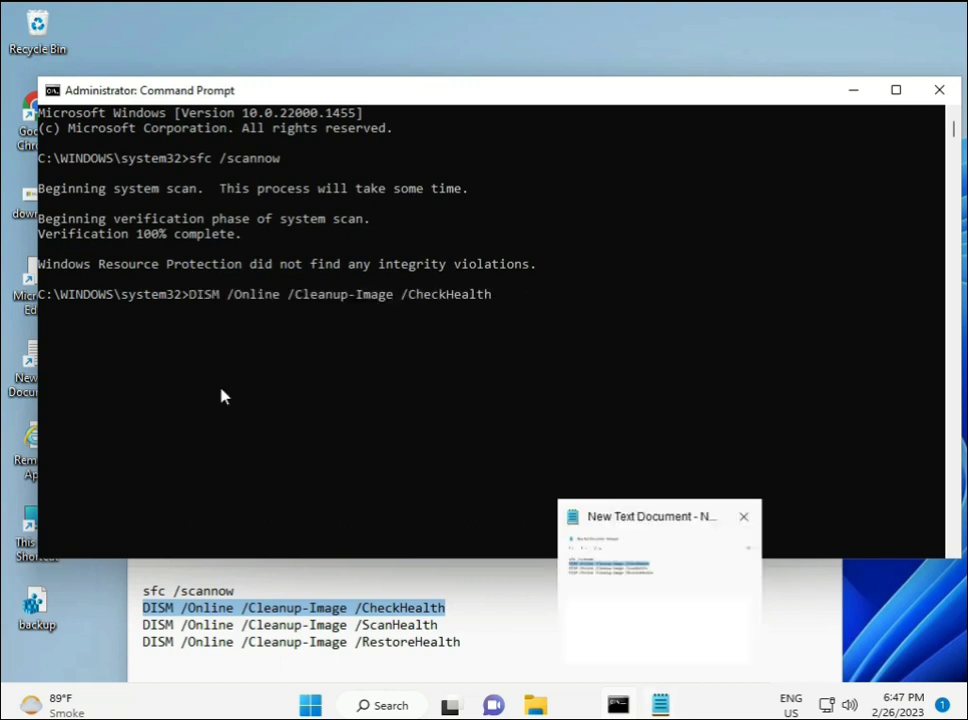
click(192, 301)
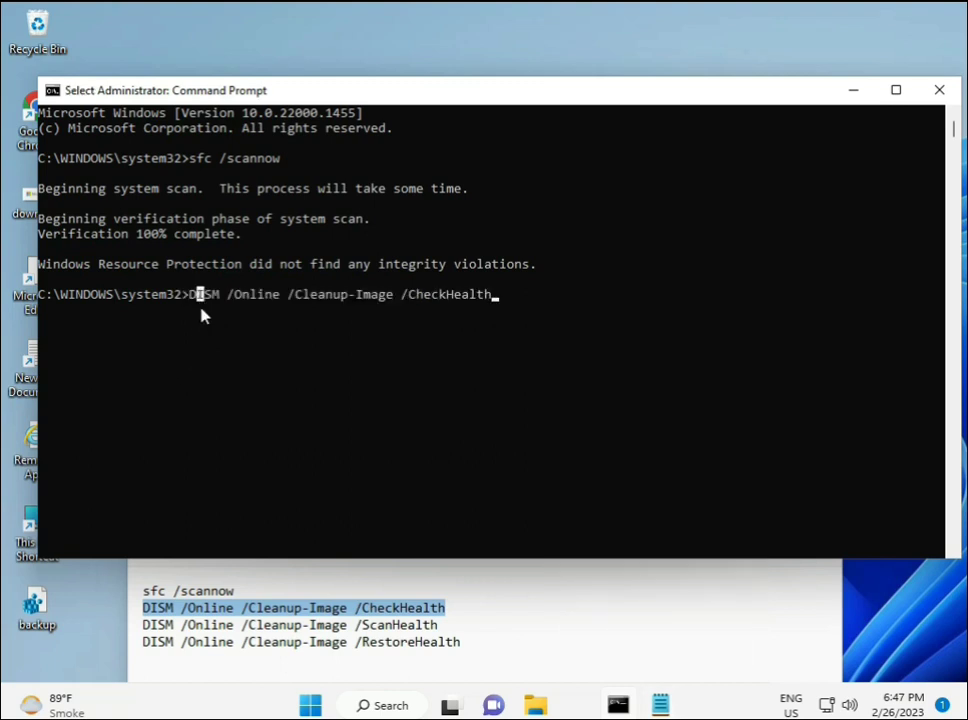
key(Escape)
key(Return)
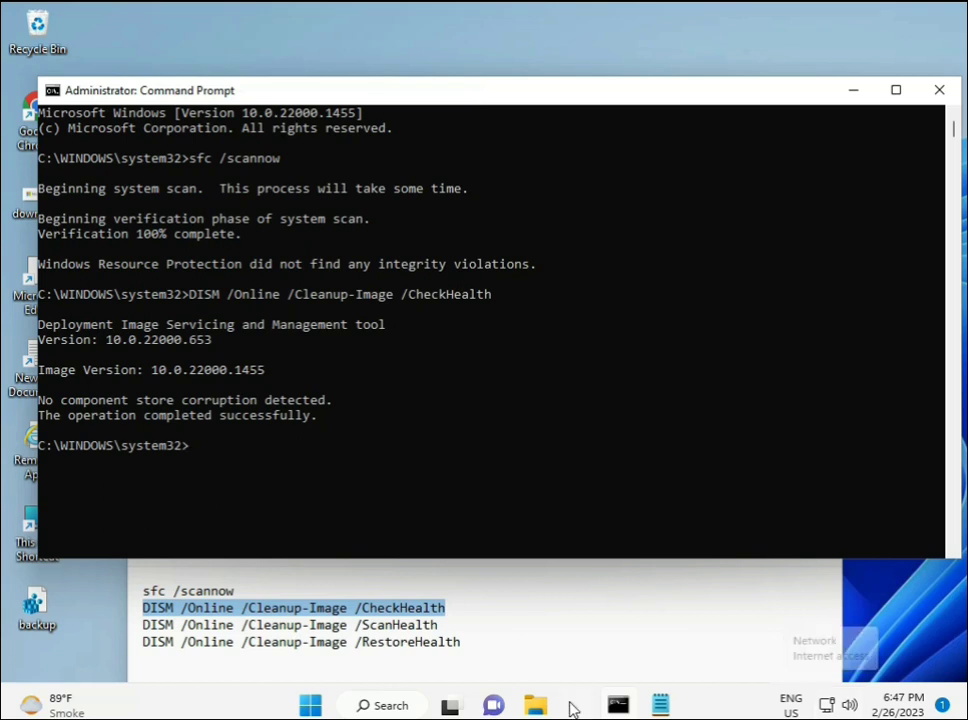
Copy DISM /Online /Cleanup-Image /ScanHealth from the Notepad document into Command Prompt and run it
click(140, 627)
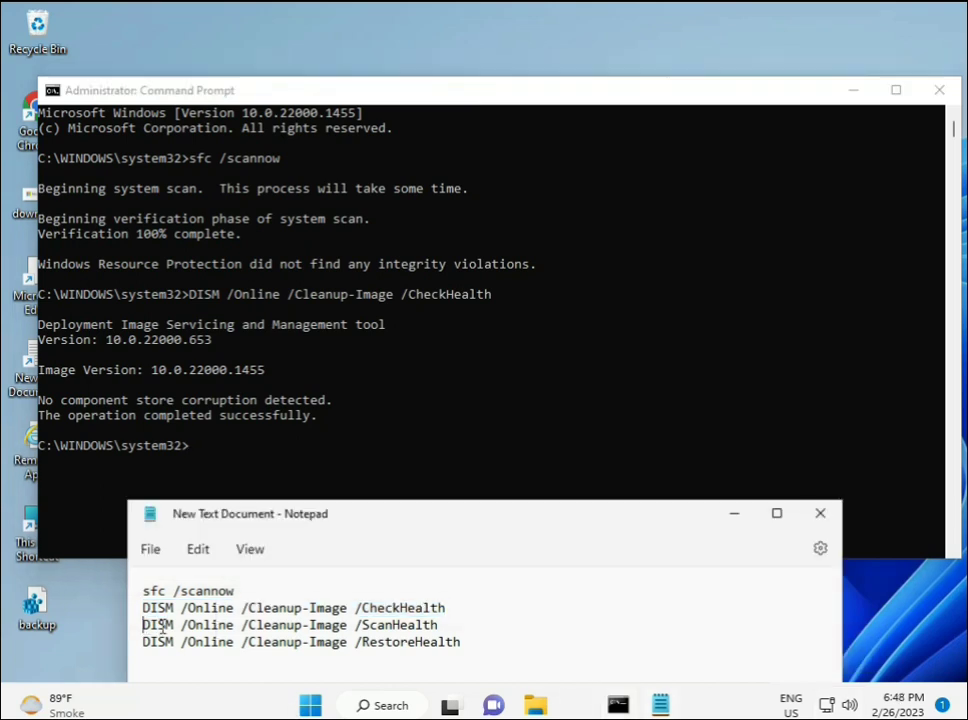
shift+click(462, 625)
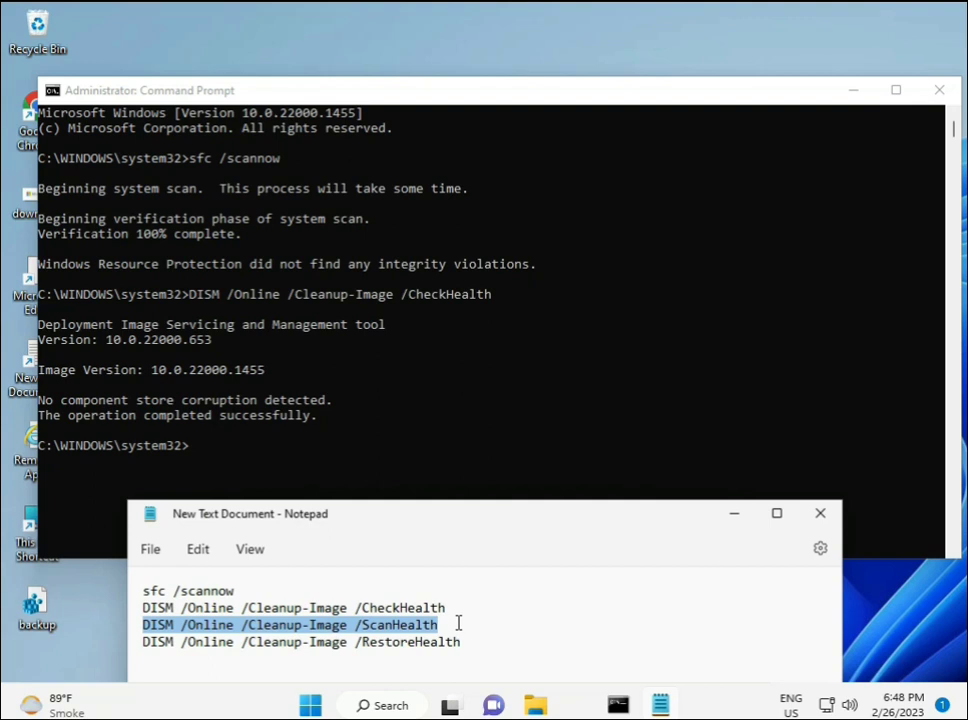
right_click(425, 627)
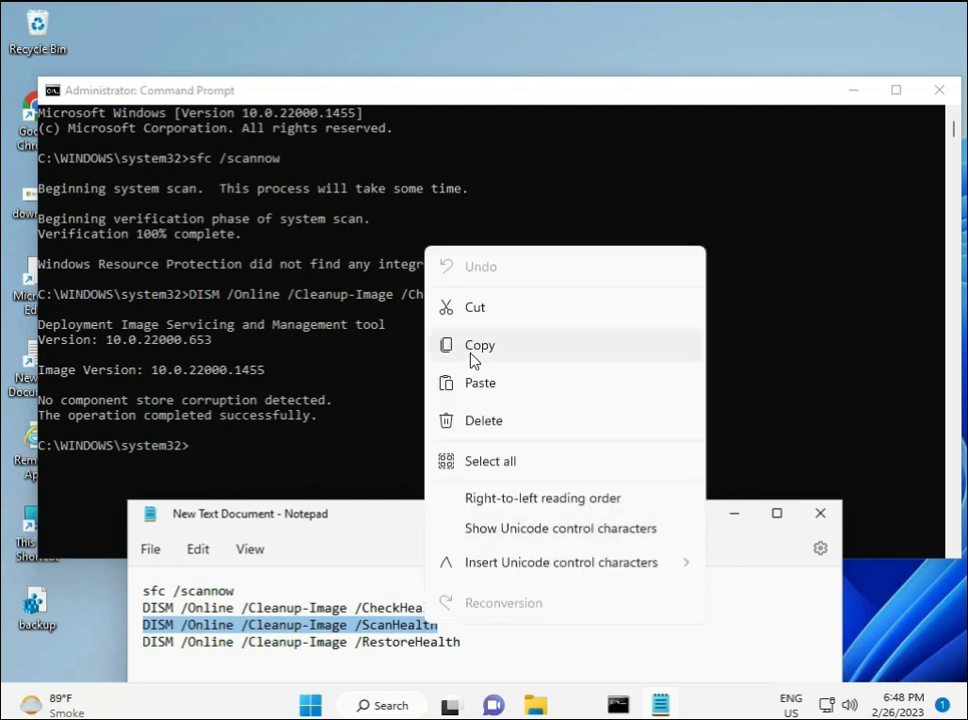
click(478, 346)
click(228, 459)
click(197, 455)
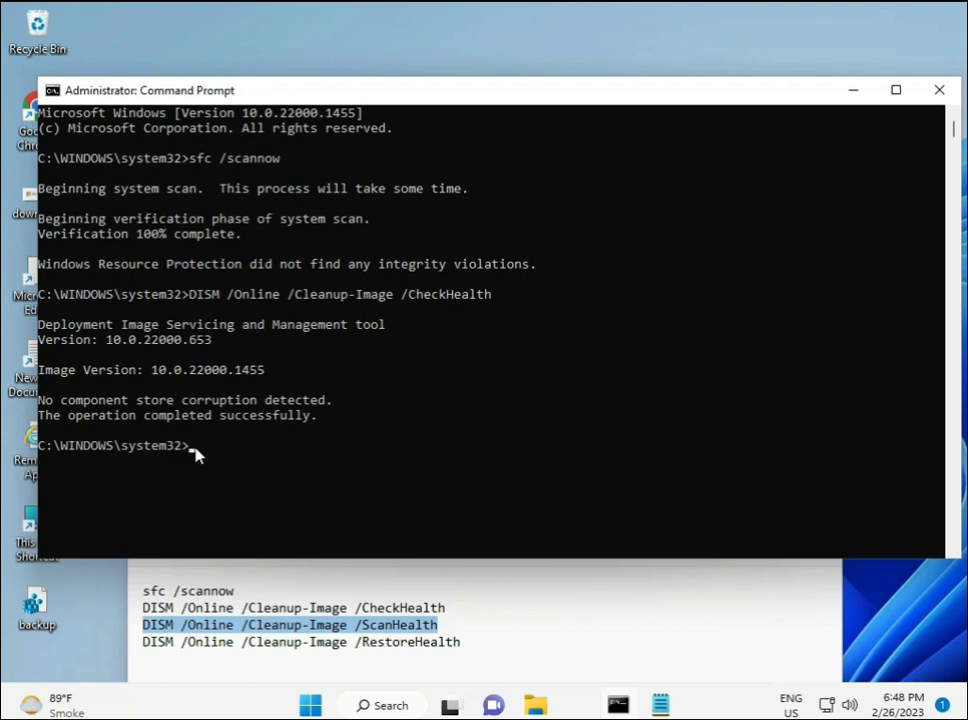
right_click(197, 455)
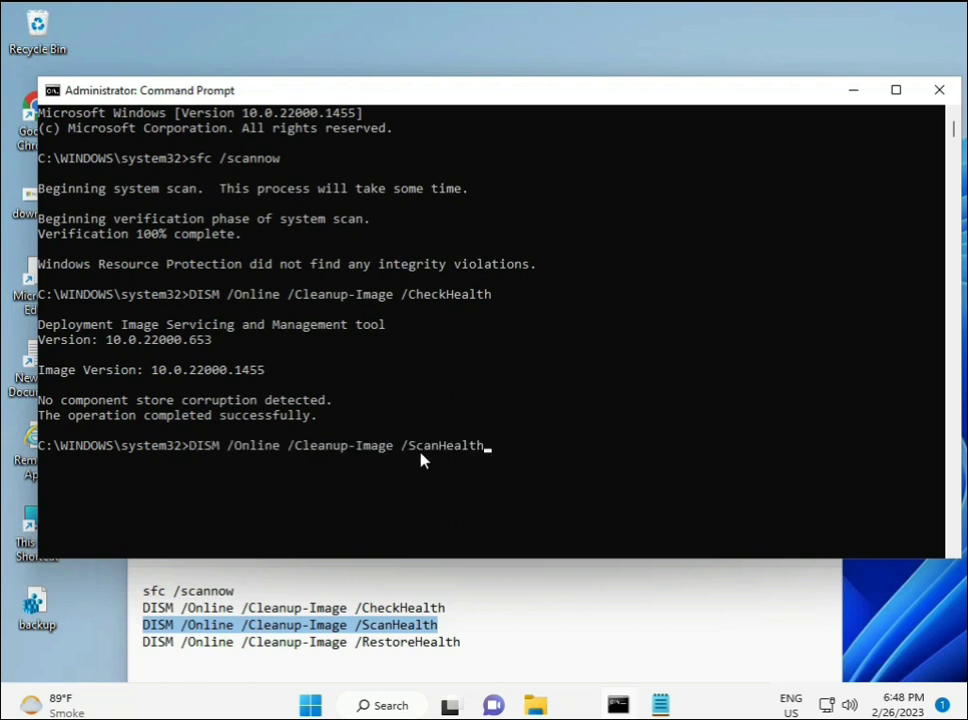
key(Return)
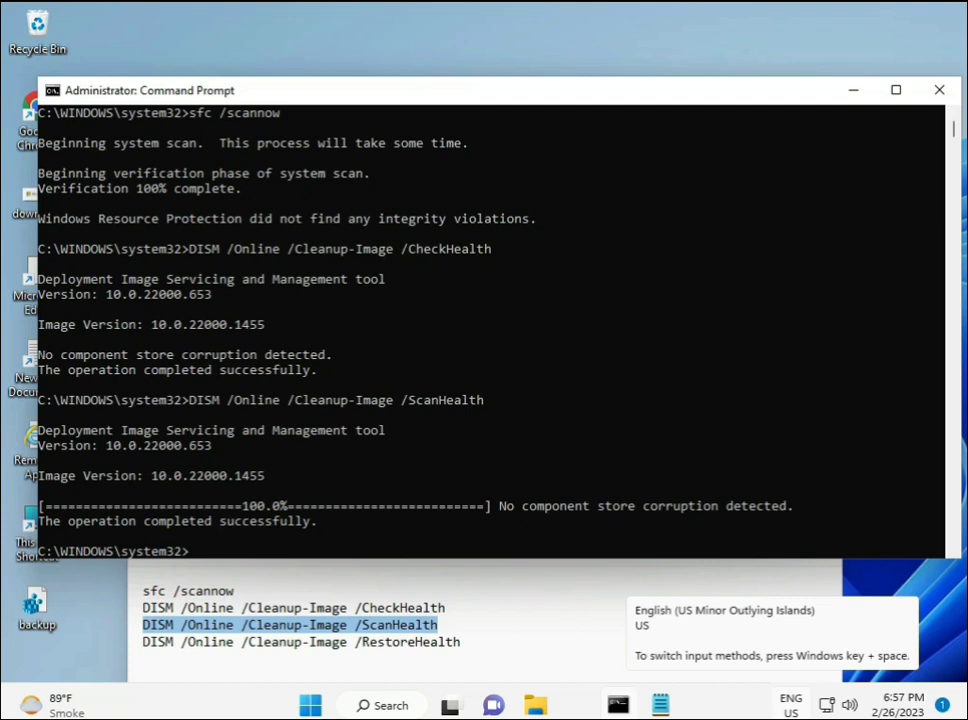
Copy DISM /Online /Cleanup-Image /RestoreHealth from the Notepad document and paste it at the Command Prompt line
click(222, 524)
drag(226, 530, 320, 525)
click(231, 644)
triple_click(231, 644)
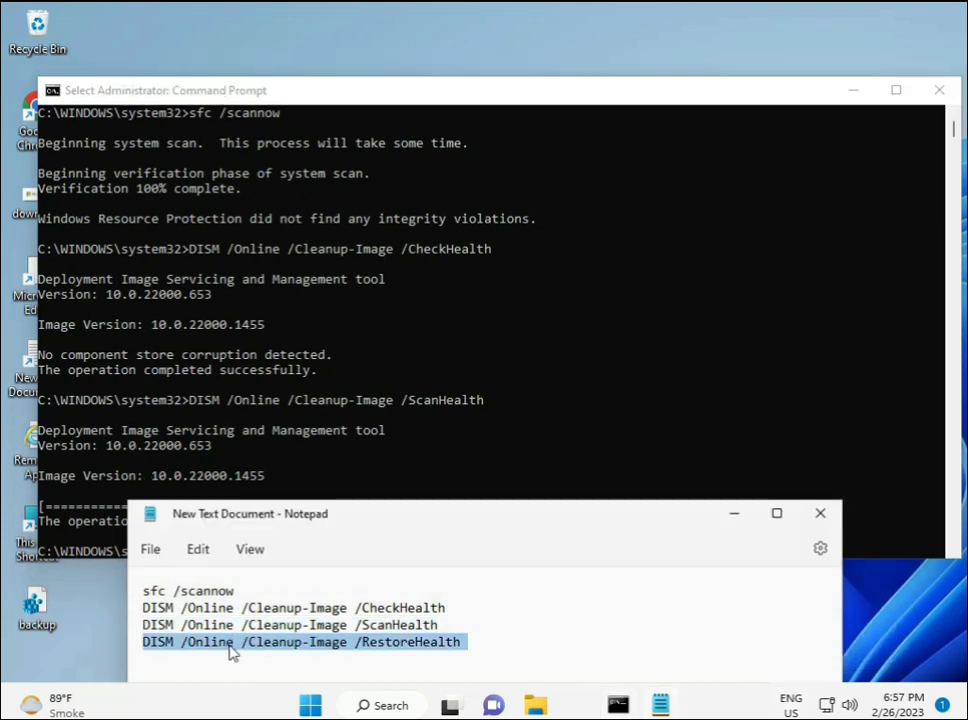
right_click(231, 649)
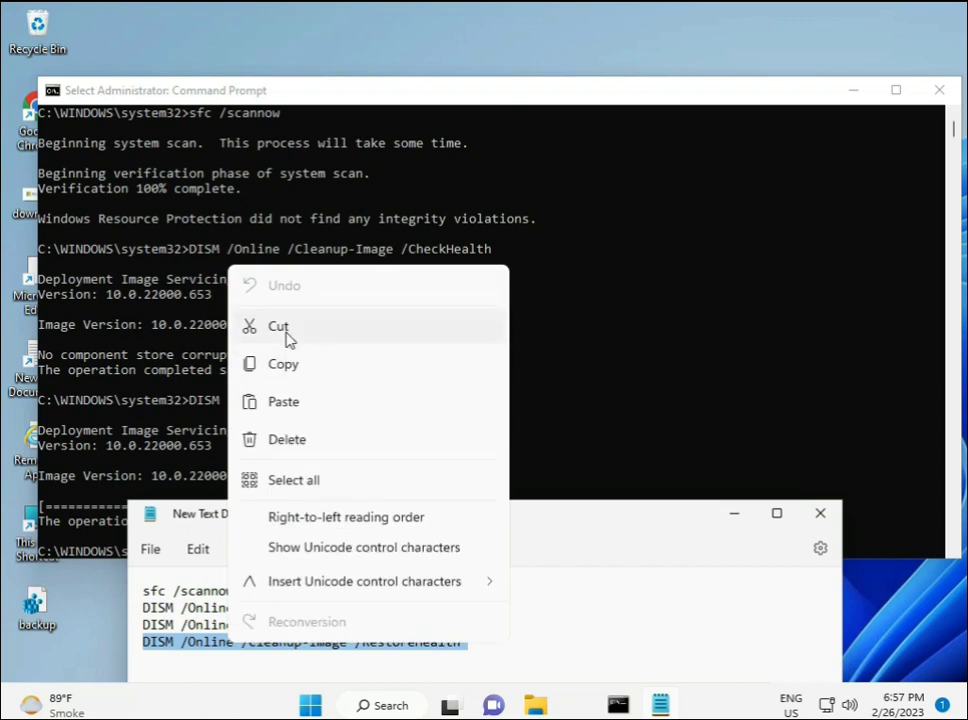
click(285, 364)
click(258, 497)
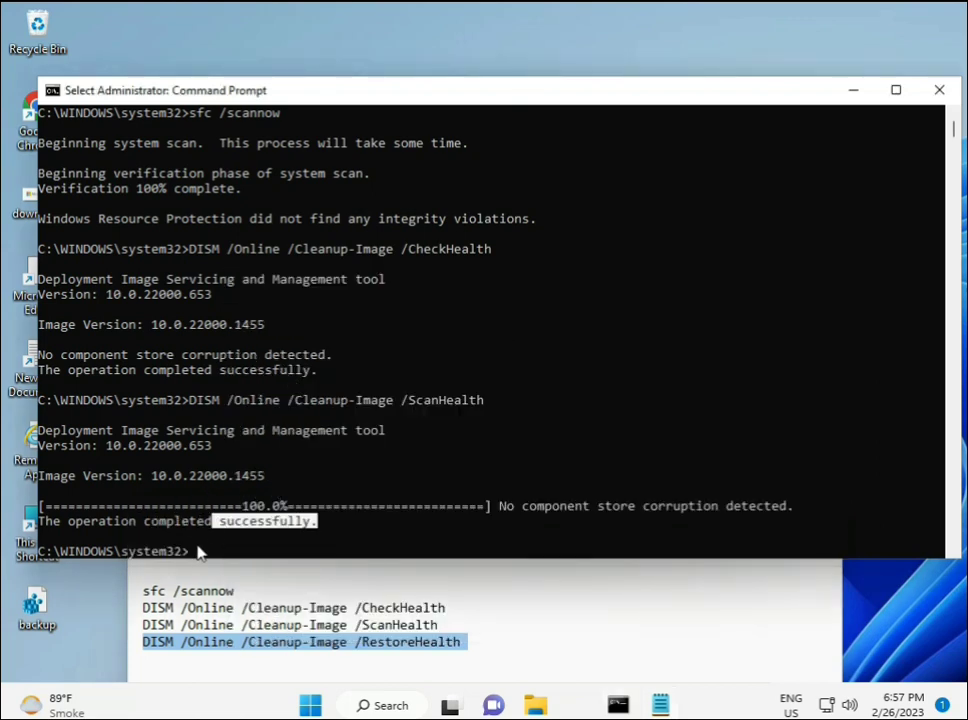
click(190, 549)
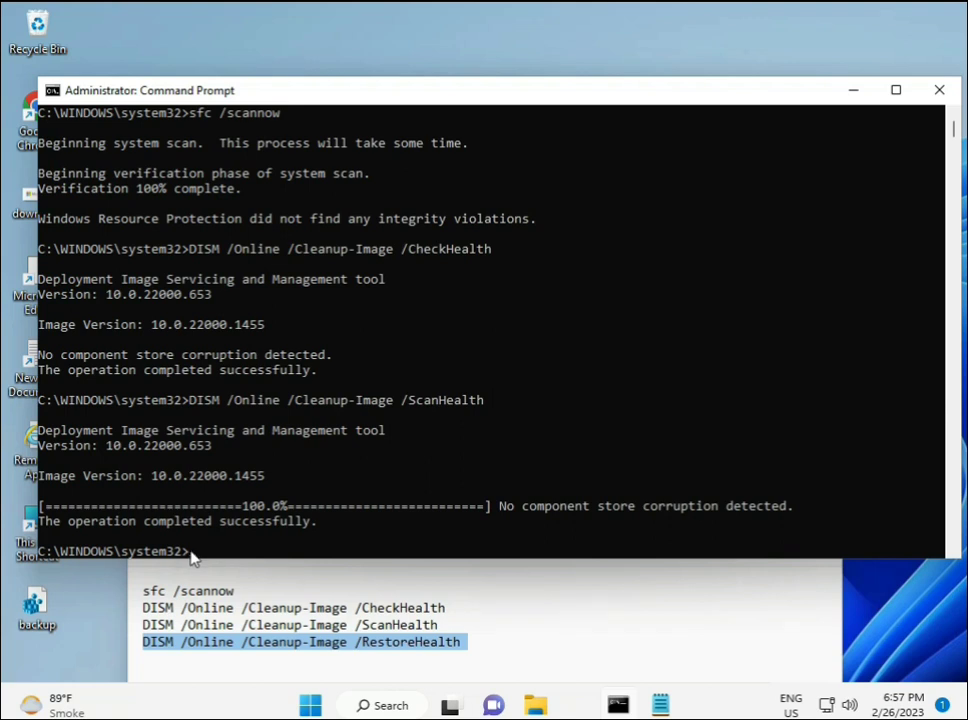
click(190, 556)
click(190, 556)
key(ctrl+v)
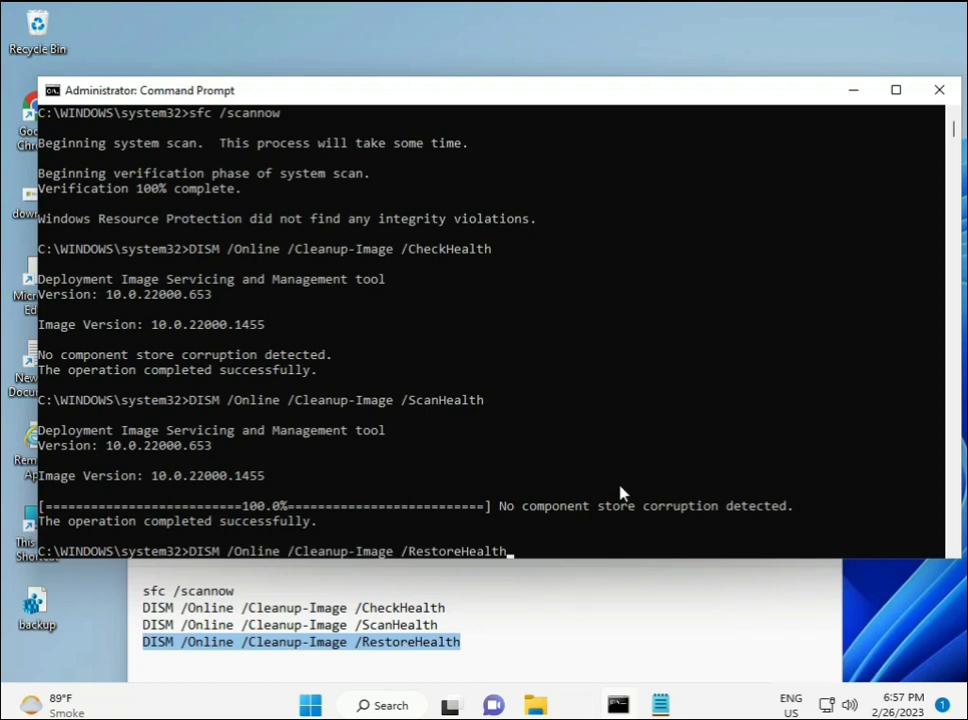
Run the pasted DISM RestoreHealth command in Command Prompt
scroll(588, 453, down, 9)
scroll(523, 441, up, 9)
mouse_move(953, 120)
mouse_down()
mouse_move(955, 140)
mouse_move(954, 128)
mouse_up()
click(193, 280)
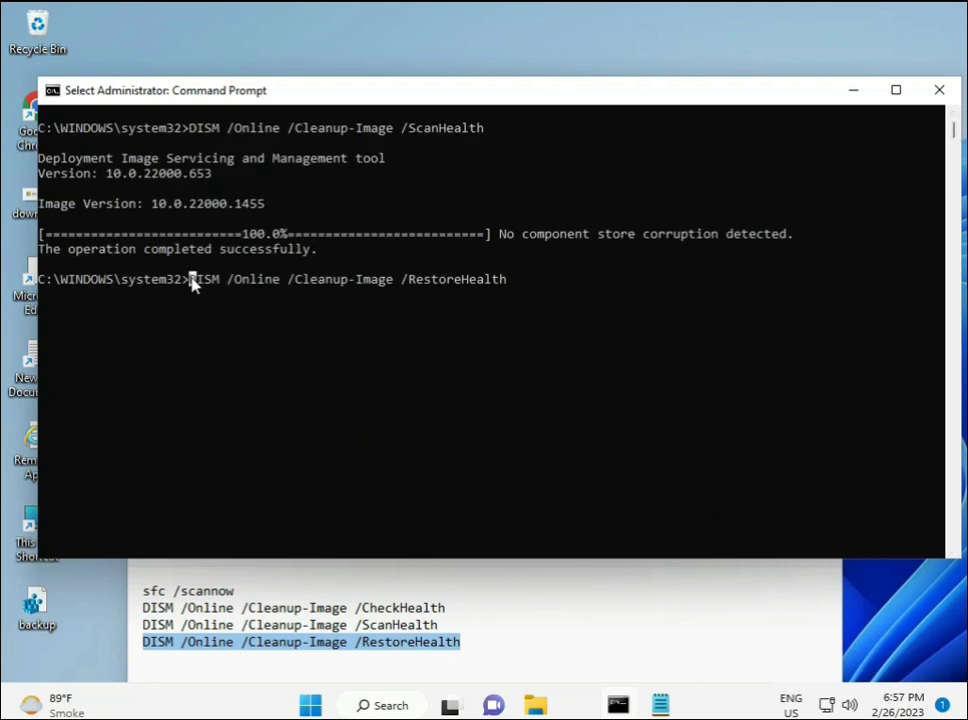
key(Escape)
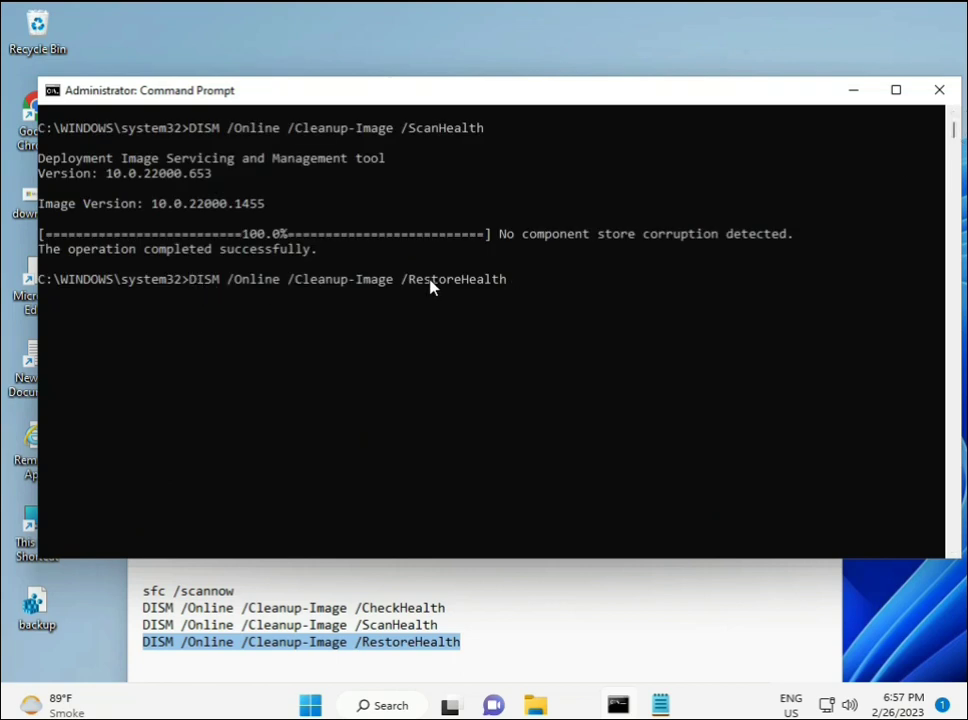
key(Return)
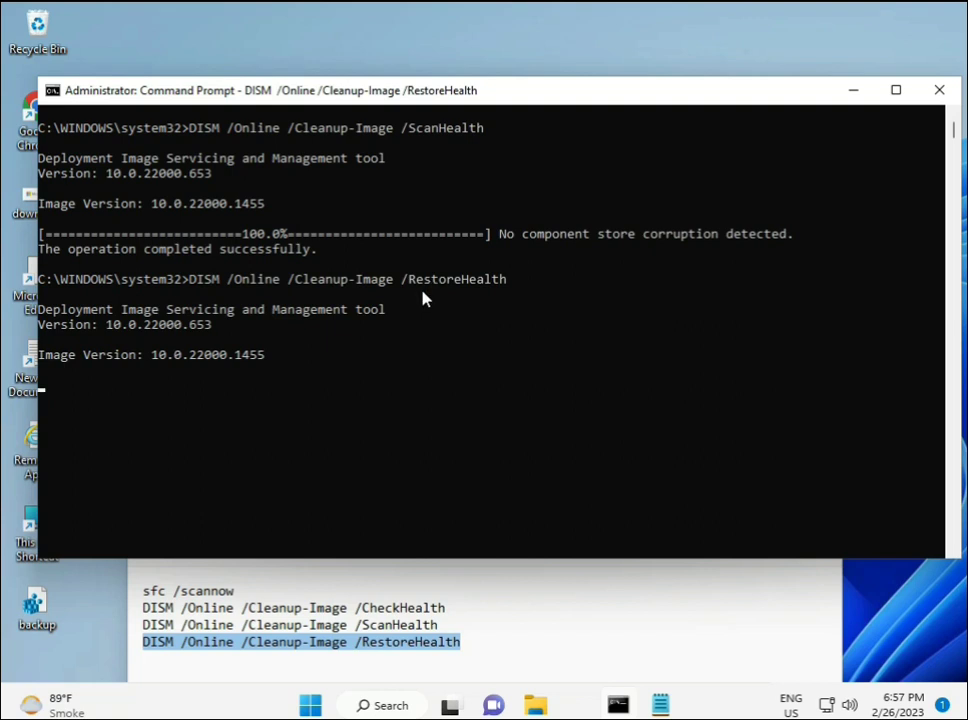